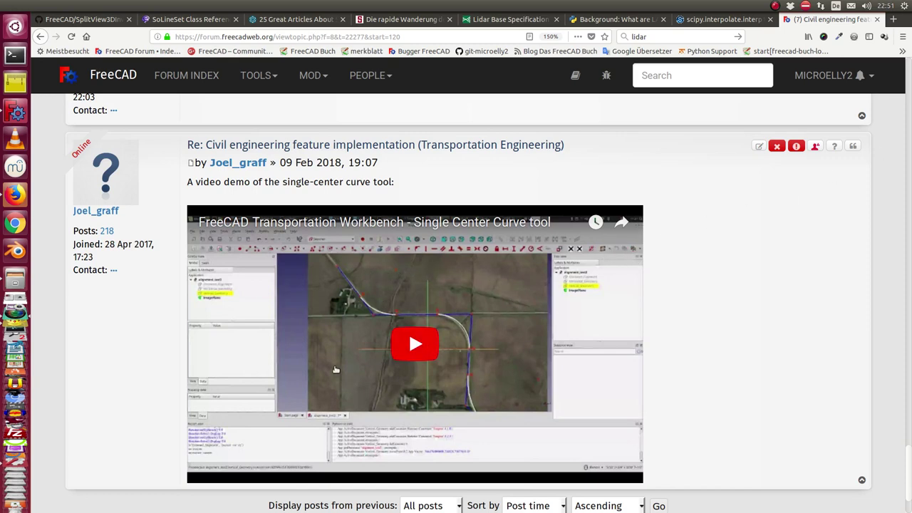
# Step: Scroll down the FreeCAD forum thread with the Transportation Workbench curve demo
pyautogui.scroll(-1, 336, 370)
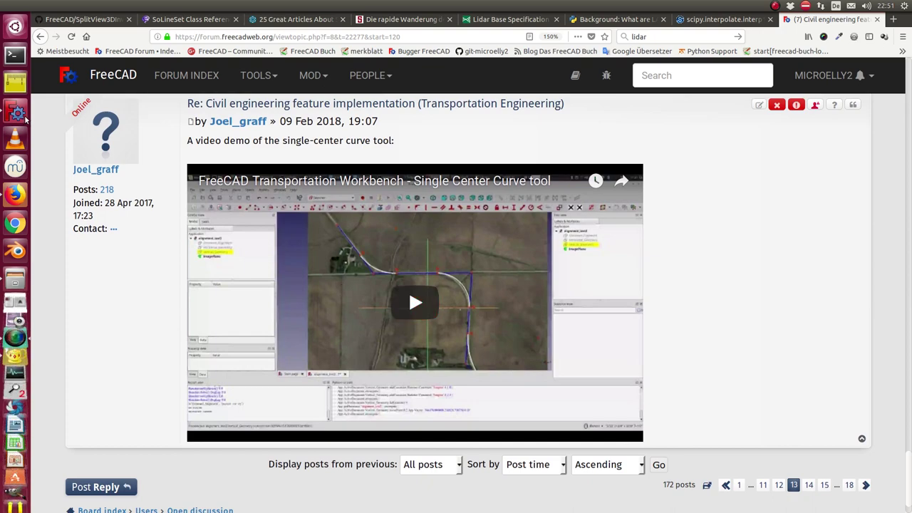
# Step: Switch to the FreeCAD lidar_example window and orbit the point cloud to new angles
pyautogui.click(17, 112)
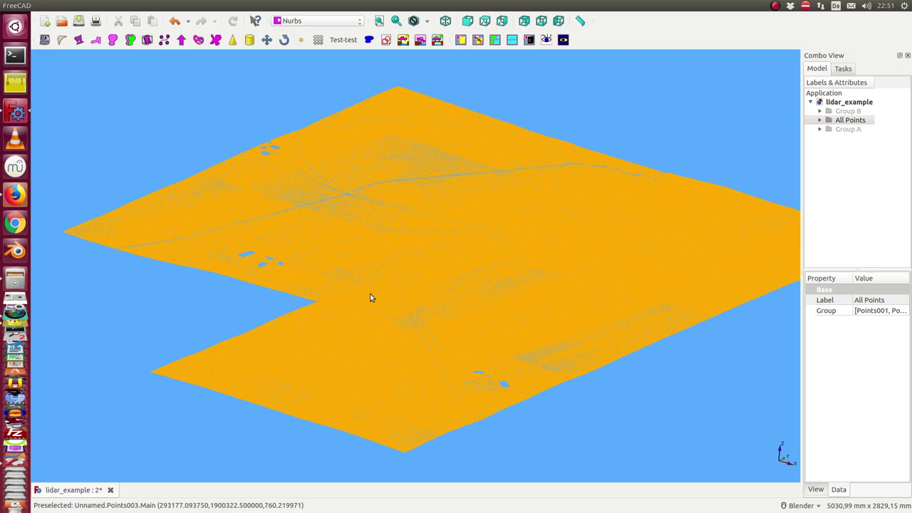
pyautogui.scroll(3, 368, 257)
pyautogui.moveTo(387, 275)
pyautogui.mouseDown(button='middle')
pyautogui.moveTo(420, 281)
pyautogui.moveTo(418, 267)
pyautogui.moveTo(241, 224)
pyautogui.moveTo(223, 248)
pyautogui.mouseUp(button='middle')
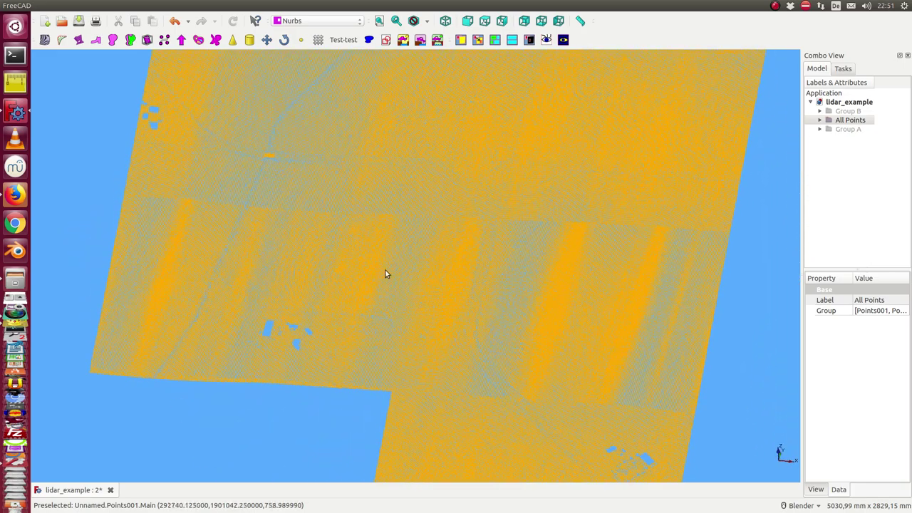
pyautogui.scroll(-2, 383, 269)
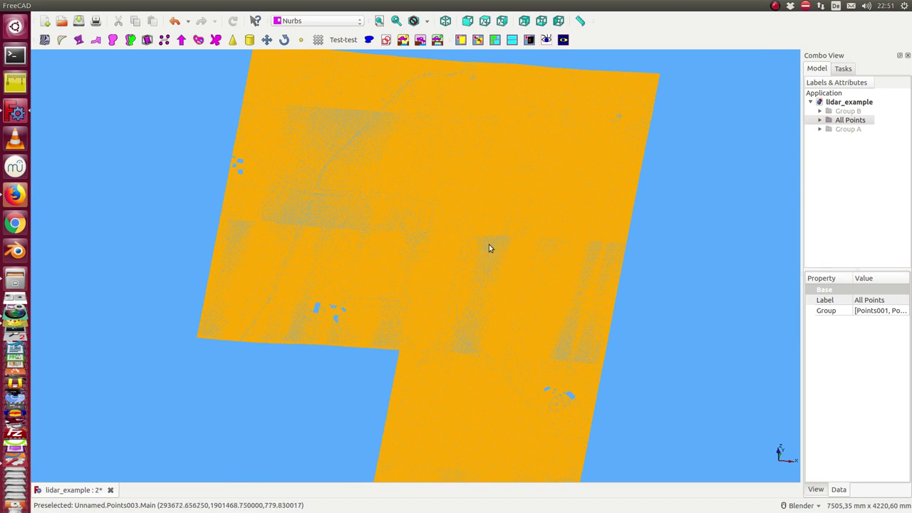
pyautogui.moveTo(311, 386)
pyautogui.mouseDown(button='middle')
pyautogui.moveTo(348, 368)
pyautogui.moveTo(340, 385)
pyautogui.moveTo(358, 382)
pyautogui.moveTo(363, 355)
pyautogui.moveTo(340, 377)
pyautogui.moveTo(343, 387)
pyautogui.mouseUp(button='middle')
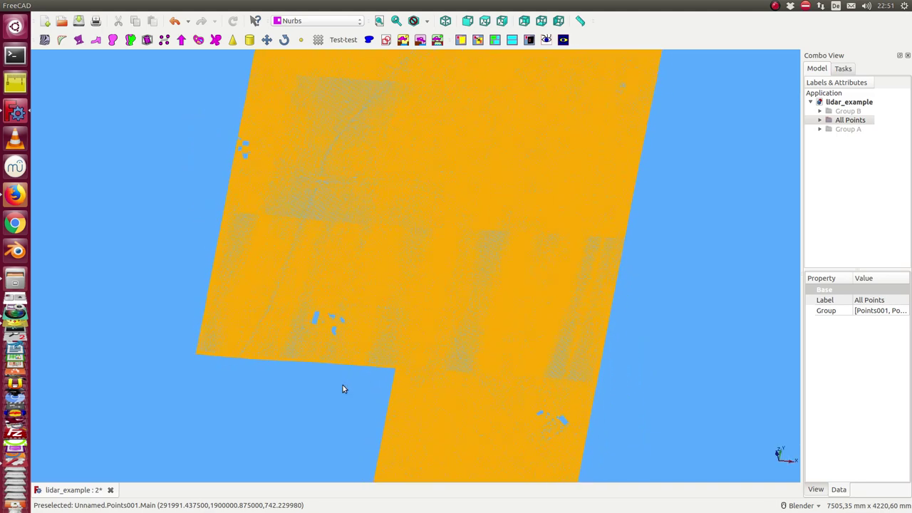
pyautogui.scroll(-4, 398, 362)
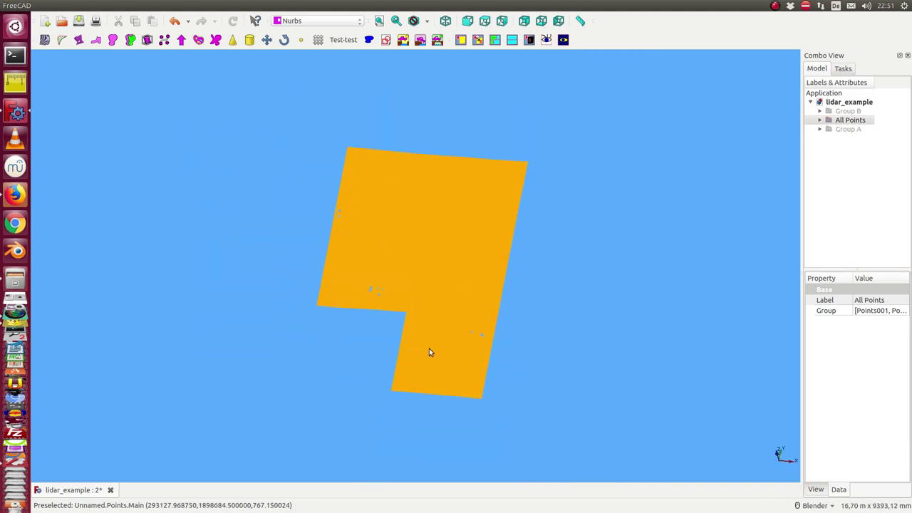
# Step: Expand All Points, then hide and re-show Points001 to see the area it covers
pyautogui.click(821, 121)
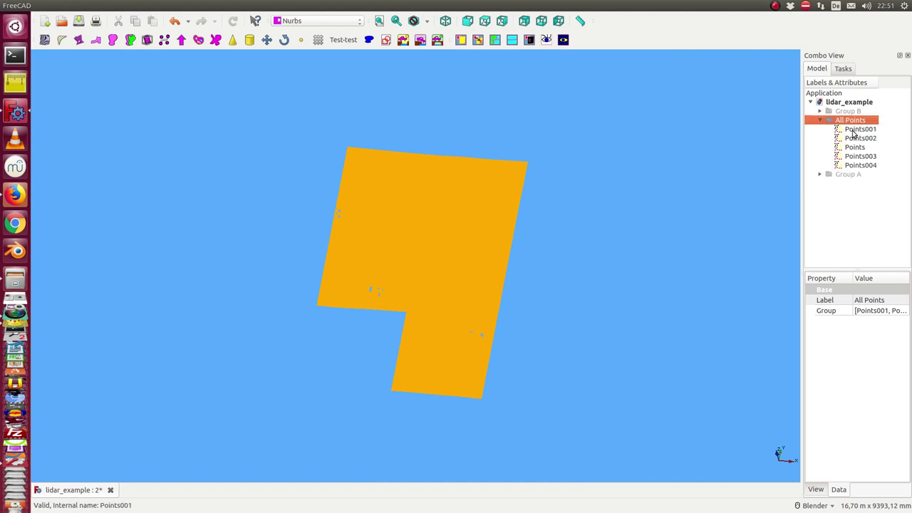
pyautogui.click(854, 133)
pyautogui.press('space')
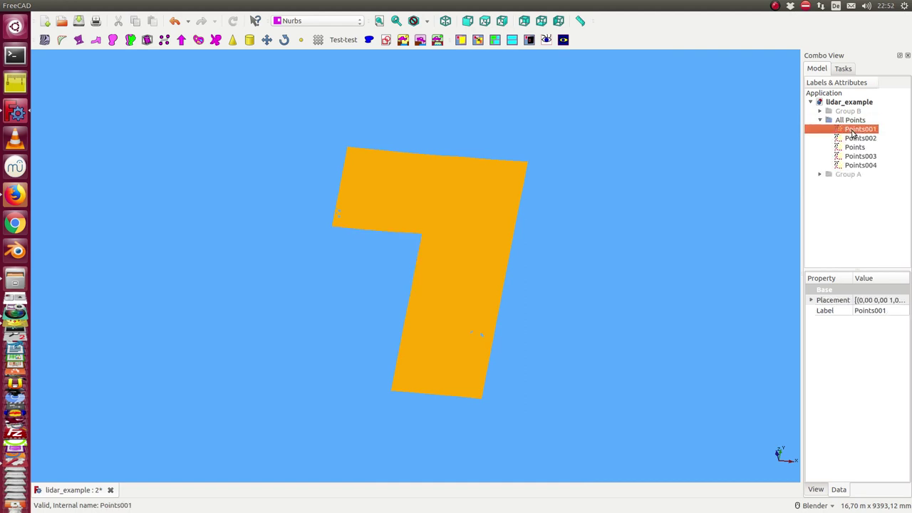
pyautogui.press('space')
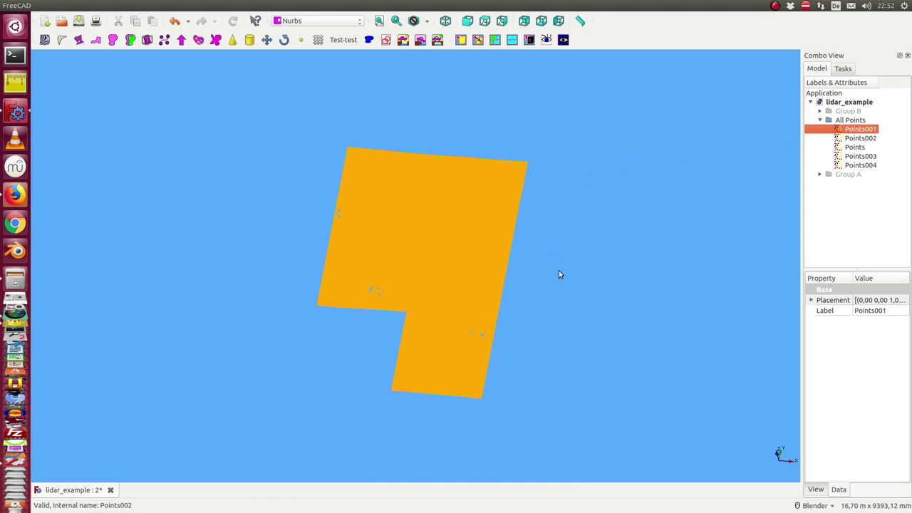
# Step: Pan and orbit across the lidar terrain scan to inspect it
pyautogui.scroll(3, 559, 275)
pyautogui.scroll(3, 560, 271)
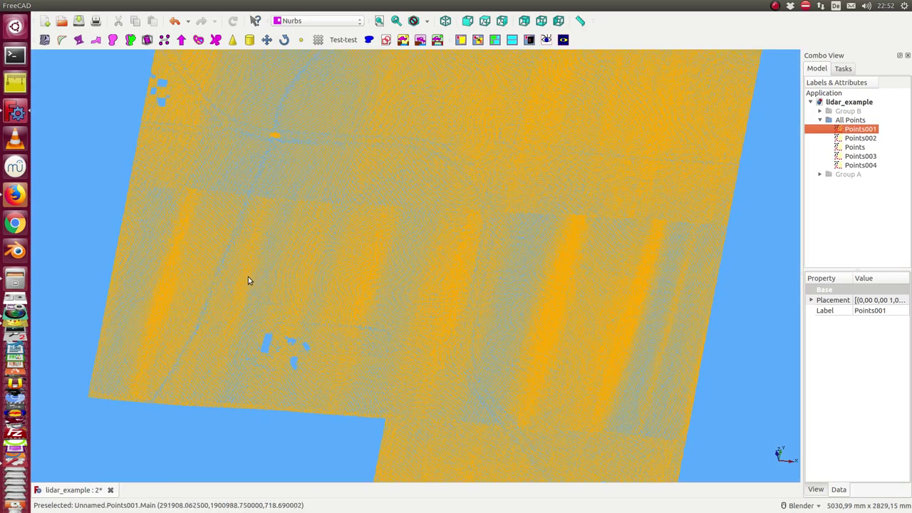
pyautogui.keyDown('shift'); pyautogui.moveTo(260, 277); pyautogui.dragTo(376, 361, button='middle'); pyautogui.keyUp('shift')
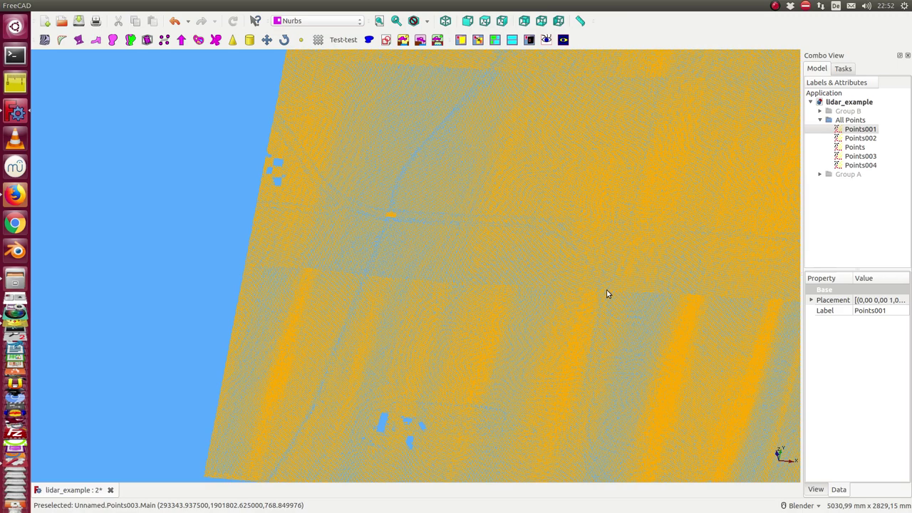
pyautogui.scroll(-2, 595, 323)
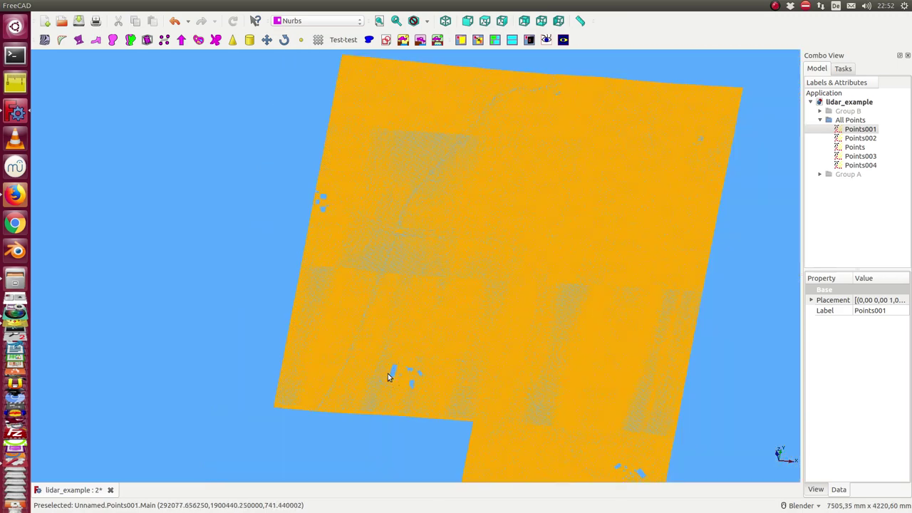
pyautogui.moveTo(404, 419)
pyautogui.mouseDown(button='middle')
pyautogui.moveTo(455, 397)
pyautogui.moveTo(444, 405)
pyautogui.mouseUp(button='middle')
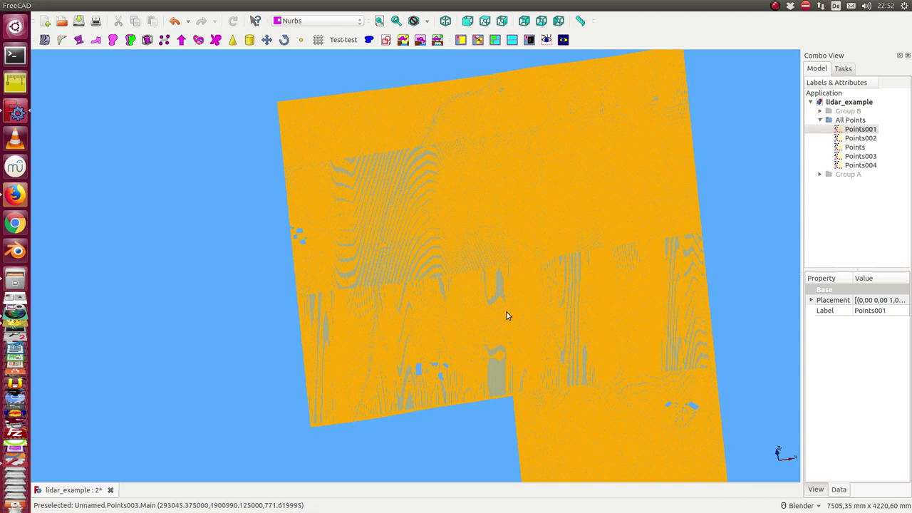
pyautogui.scroll(2, 640, 277)
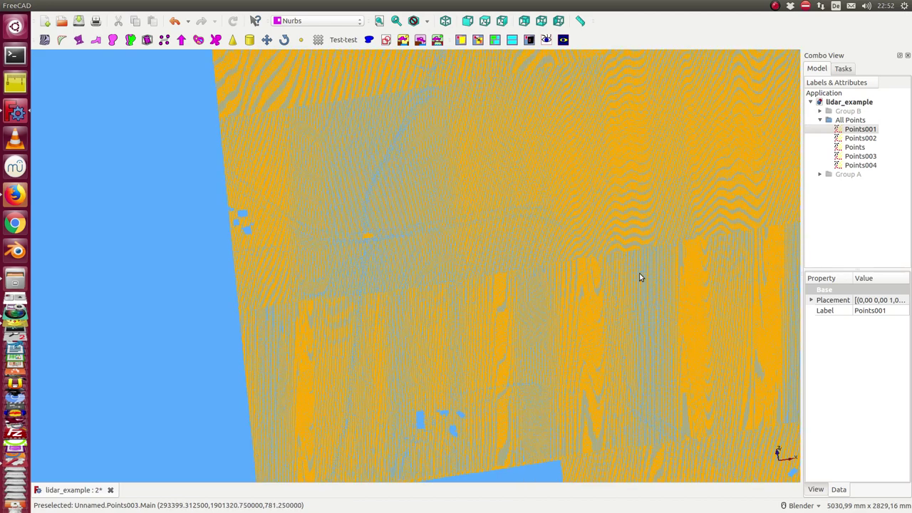
# Step: Collapse All Points, zoom the view, then select Group B, Group A and Group B again
pyautogui.click(819, 120)
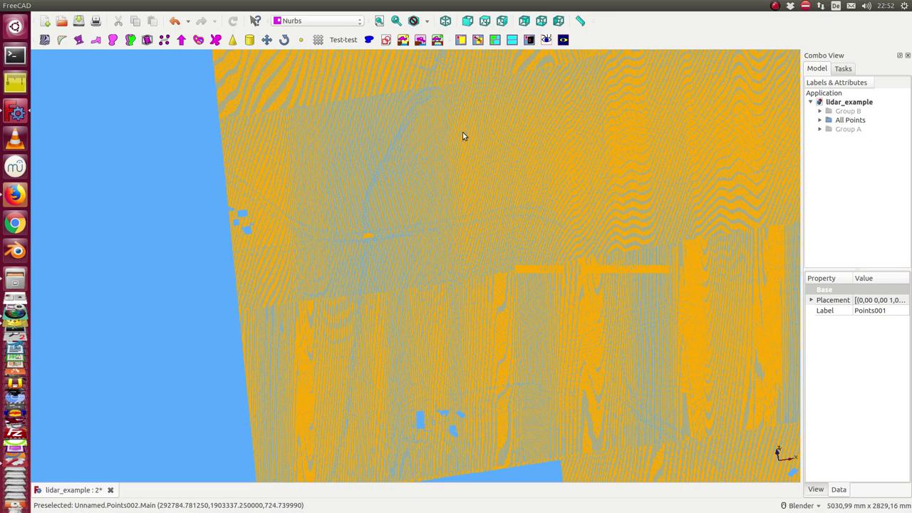
pyautogui.scroll(-4, 435, 146)
pyautogui.scroll(2, 463, 163)
pyautogui.scroll(2, 463, 163)
pyautogui.scroll(-2, 341, 199)
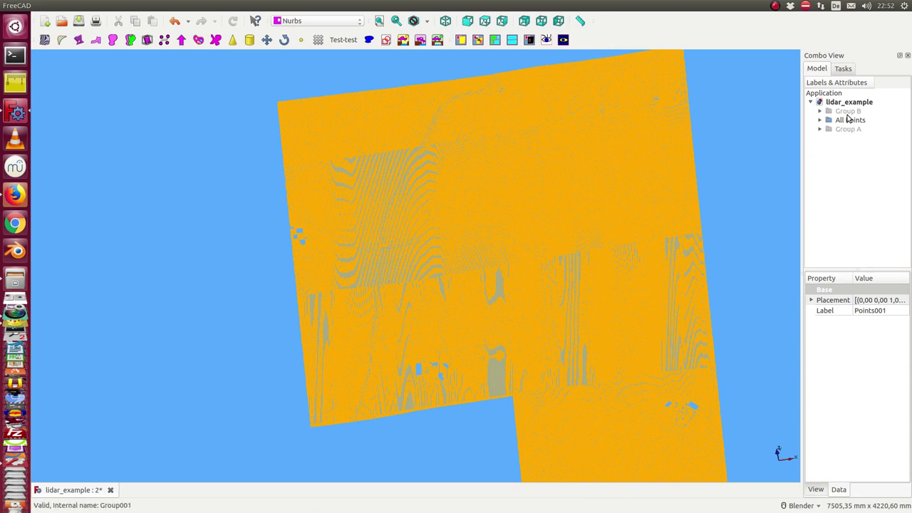
pyautogui.click(846, 113)
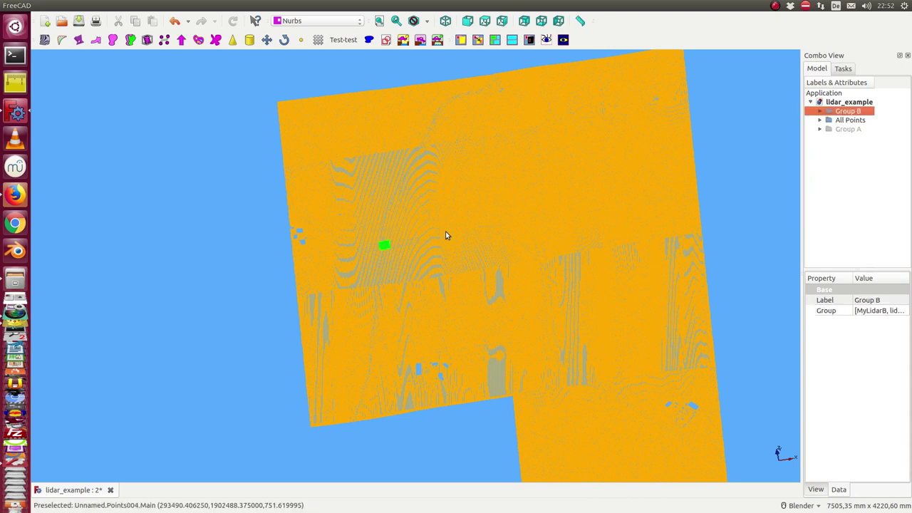
pyautogui.click(833, 131)
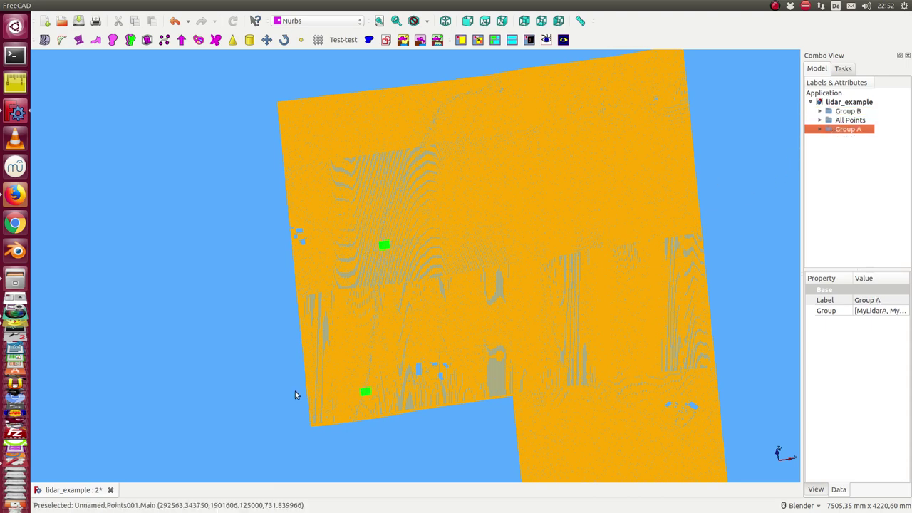
pyautogui.click(849, 112)
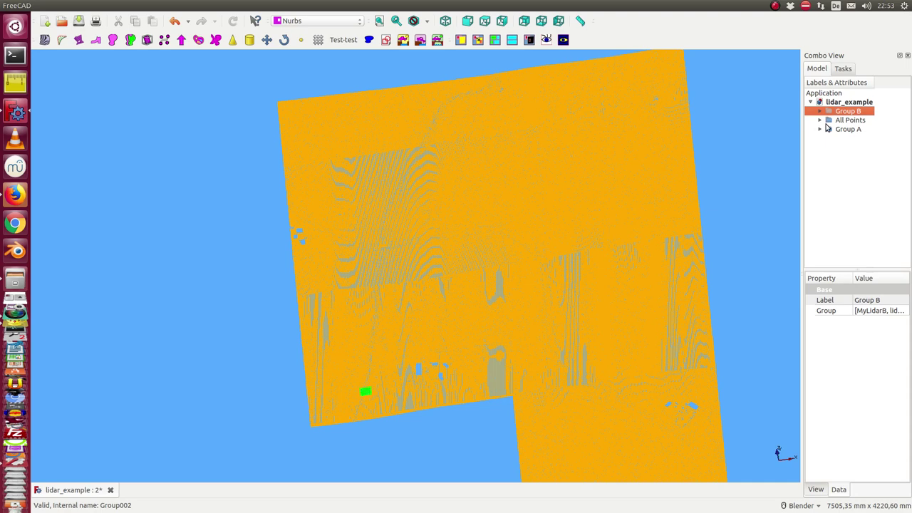
# Step: Hide the All Points cloud and switch lighting off for a black background
pyautogui.click(820, 120)
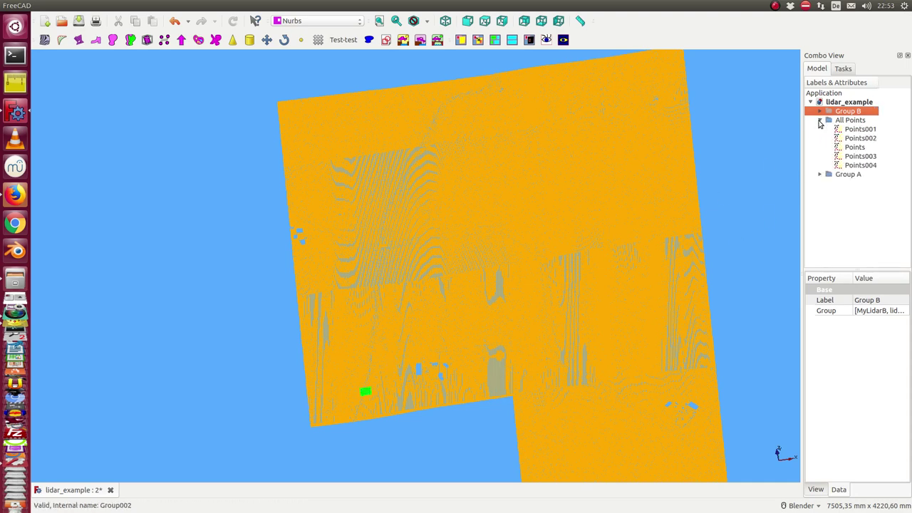
pyautogui.click(850, 120)
pyautogui.press('space')
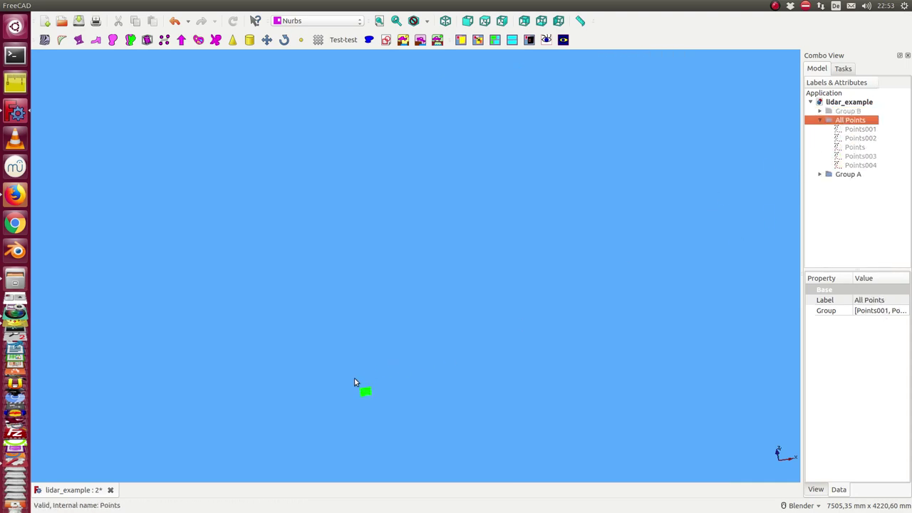
pyautogui.click(563, 41)
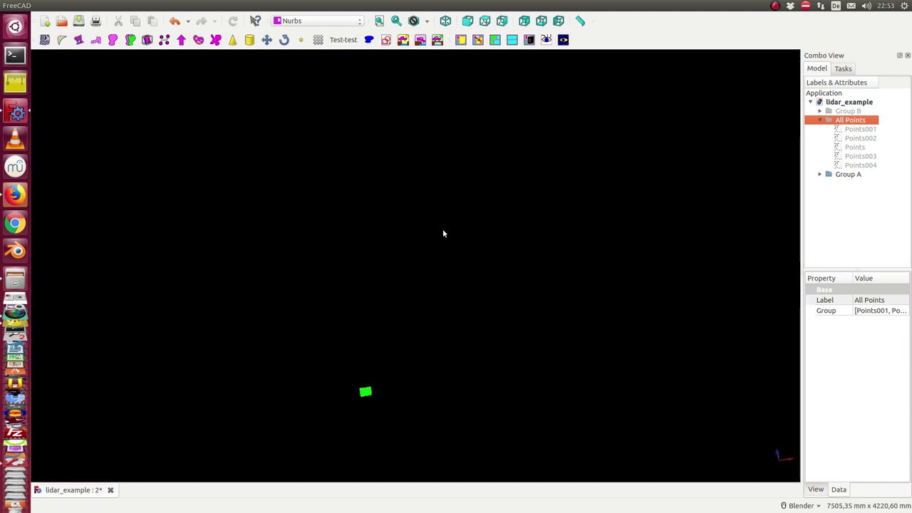
# Step: Fit the pink terrain surface in view, orbit it, and expand Group A's contents
pyautogui.click(380, 24)
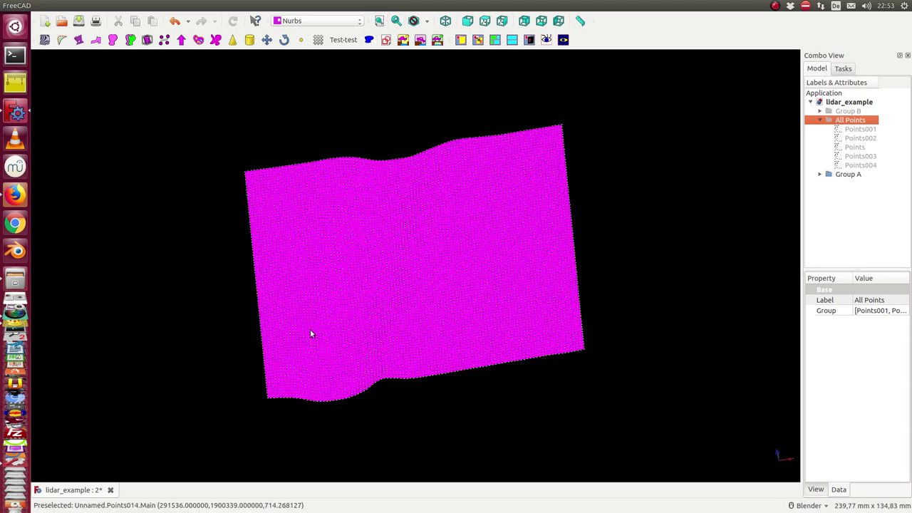
pyautogui.moveTo(312, 332)
pyautogui.mouseDown(button='middle')
pyautogui.moveTo(357, 424)
pyautogui.moveTo(326, 405)
pyautogui.mouseUp(button='middle')
pyautogui.scroll(2, 355, 407)
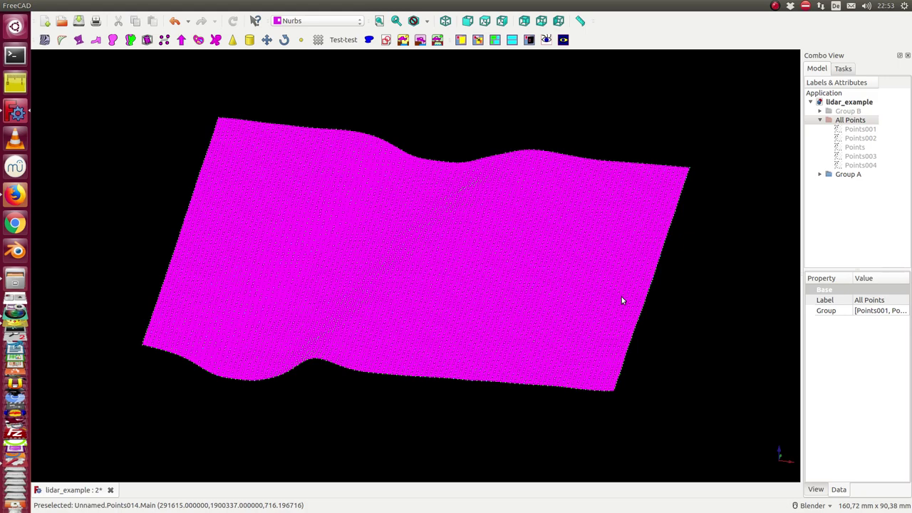
pyautogui.click(820, 174)
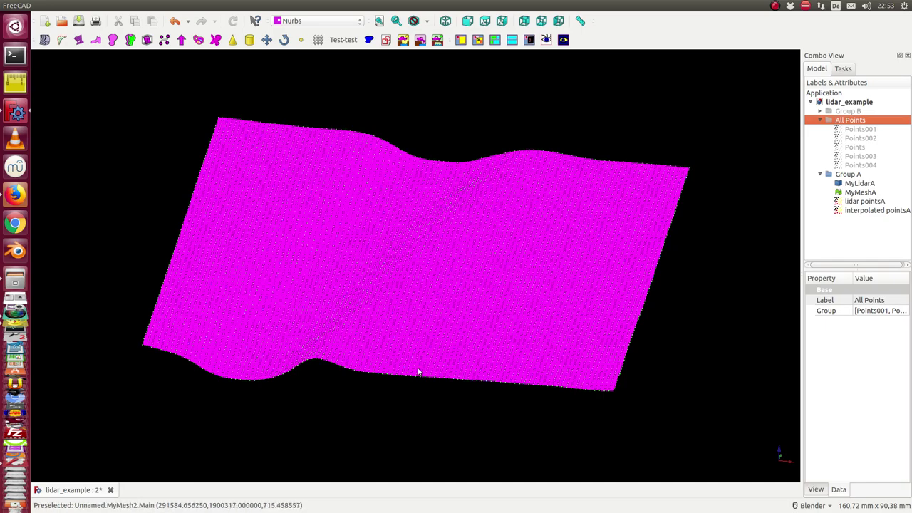
pyautogui.moveTo(419, 372)
pyautogui.mouseDown(button='middle')
pyautogui.moveTo(324, 427)
pyautogui.moveTo(376, 407)
pyautogui.moveTo(370, 387)
pyautogui.moveTo(358, 401)
pyautogui.moveTo(336, 393)
pyautogui.moveTo(352, 414)
pyautogui.mouseUp(button='middle')
pyautogui.scroll(3, 363, 403)
pyautogui.scroll(-3, 352, 413)
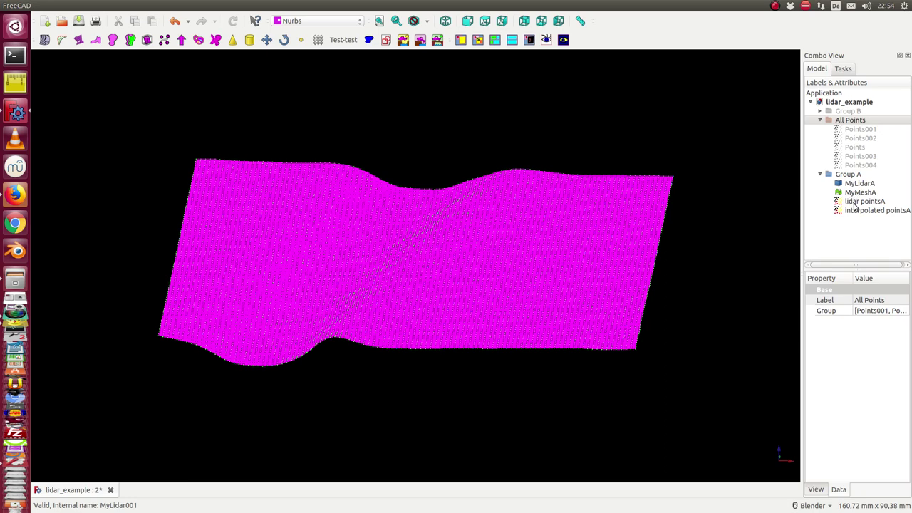
# Step: Hide Group A's interpolated pointsA and orbit the remaining sparse lidar points
pyautogui.click(854, 196)
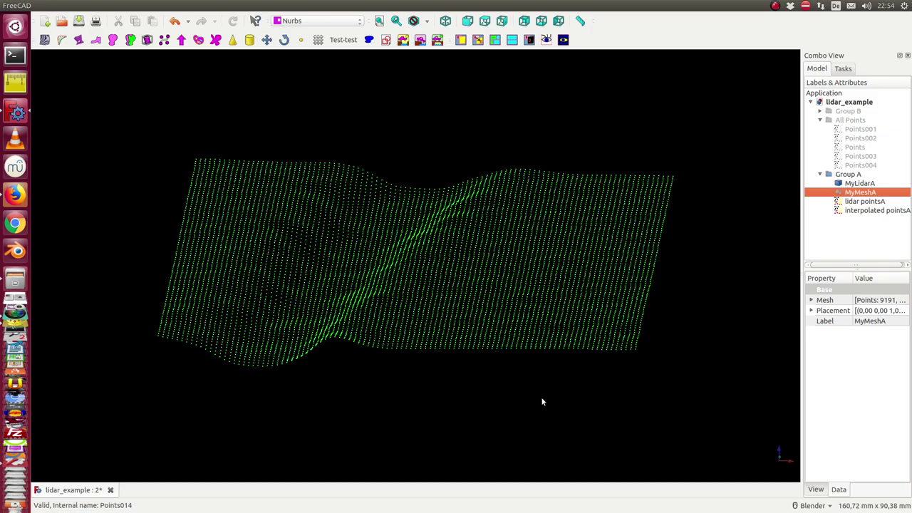
pyautogui.moveTo(543, 402)
pyautogui.mouseDown(button='middle')
pyautogui.moveTo(524, 385)
pyautogui.moveTo(536, 394)
pyautogui.mouseUp(button='middle')
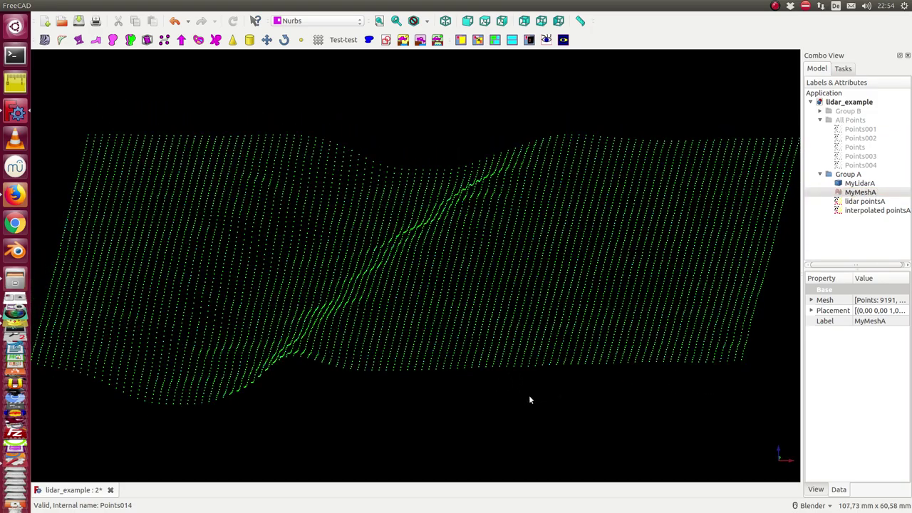
pyautogui.click(868, 211)
pyautogui.press('space')
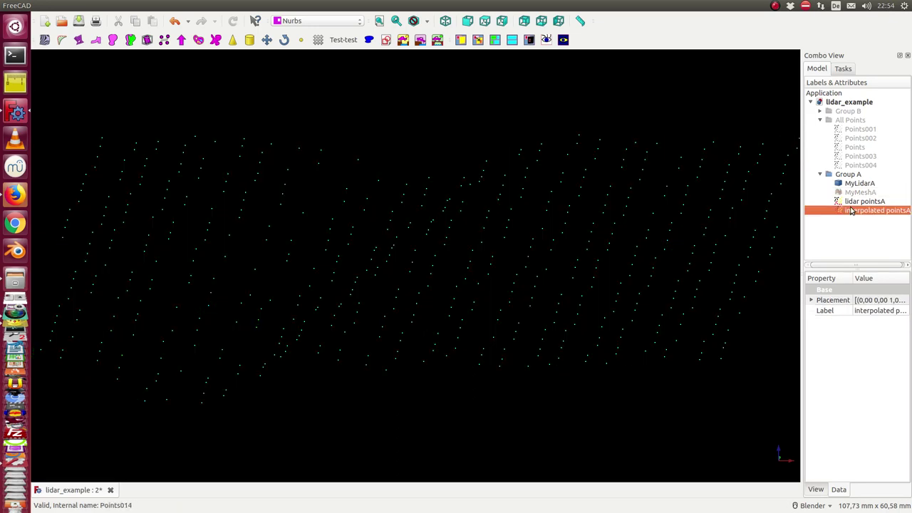
pyautogui.moveTo(399, 344)
pyautogui.mouseDown(button='middle')
pyautogui.moveTo(384, 349)
pyautogui.moveTo(202, 230)
pyautogui.moveTo(250, 232)
pyautogui.moveTo(266, 255)
pyautogui.moveTo(219, 227)
pyautogui.mouseUp(button='middle')
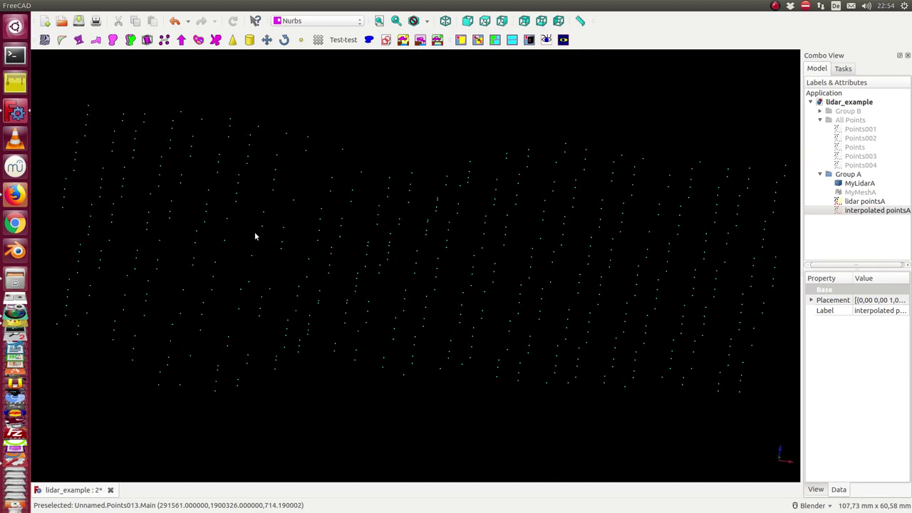
pyautogui.moveTo(376, 206)
pyautogui.mouseDown(button='middle')
pyautogui.moveTo(430, 230)
pyautogui.moveTo(324, 272)
pyautogui.mouseUp(button='middle')
pyautogui.scroll(-4, 428, 238)
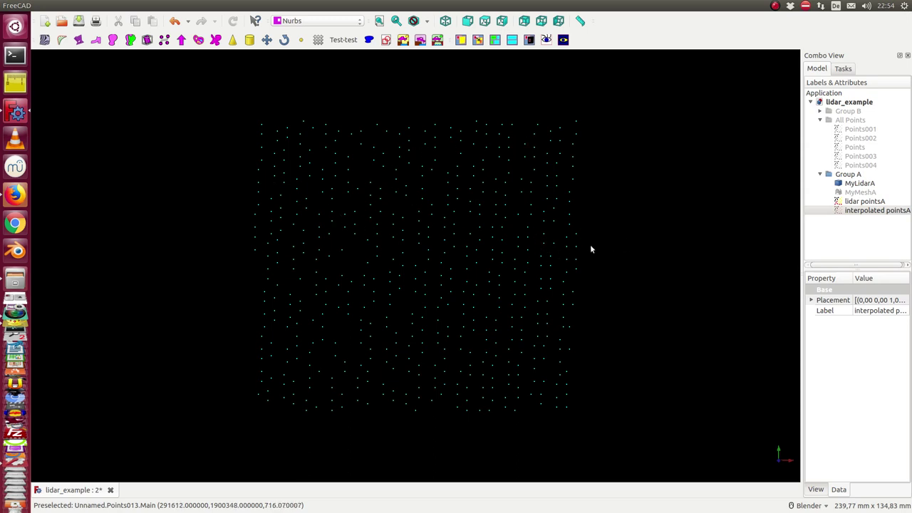
# Step: Show interpolated pointsA, fit and orbit the grid, then show MyMeshA as a surface
pyautogui.click(863, 213)
pyautogui.press('space')
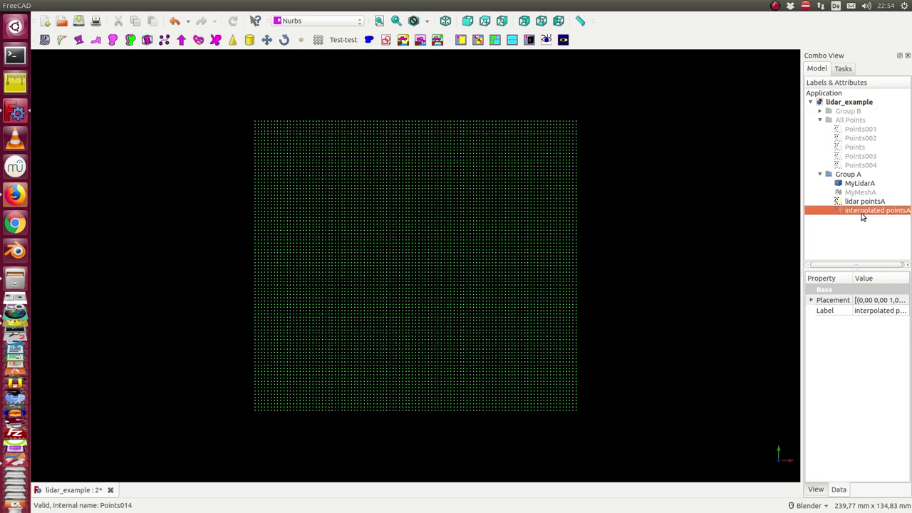
pyautogui.press('v')
pyautogui.press('f')
pyautogui.moveTo(652, 283)
pyautogui.mouseDown(button='middle')
pyautogui.moveTo(515, 283)
pyautogui.moveTo(497, 210)
pyautogui.moveTo(523, 179)
pyautogui.moveTo(563, 187)
pyautogui.moveTo(531, 195)
pyautogui.mouseUp(button='middle')
pyautogui.moveTo(397, 318)
pyautogui.mouseDown(button='middle')
pyautogui.moveTo(360, 305)
pyautogui.moveTo(352, 320)
pyautogui.mouseUp(button='middle')
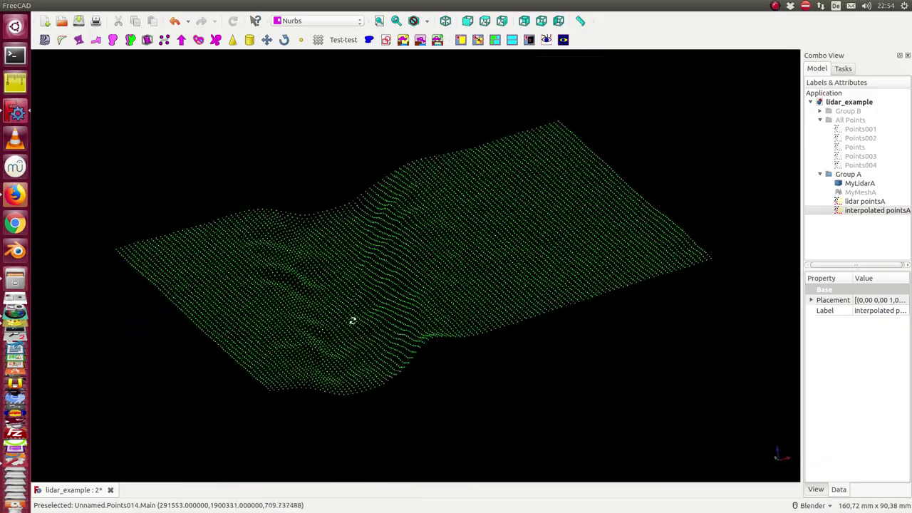
pyautogui.click(864, 193)
pyautogui.press('space')
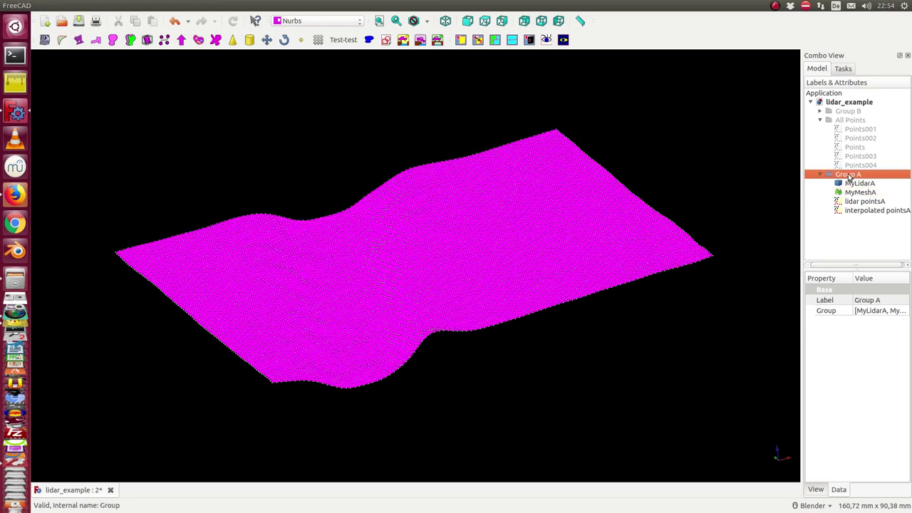
# Step: Hide Group A and fit Group B's cyan terrain into view
pyautogui.press('space')
pyautogui.click(850, 120)
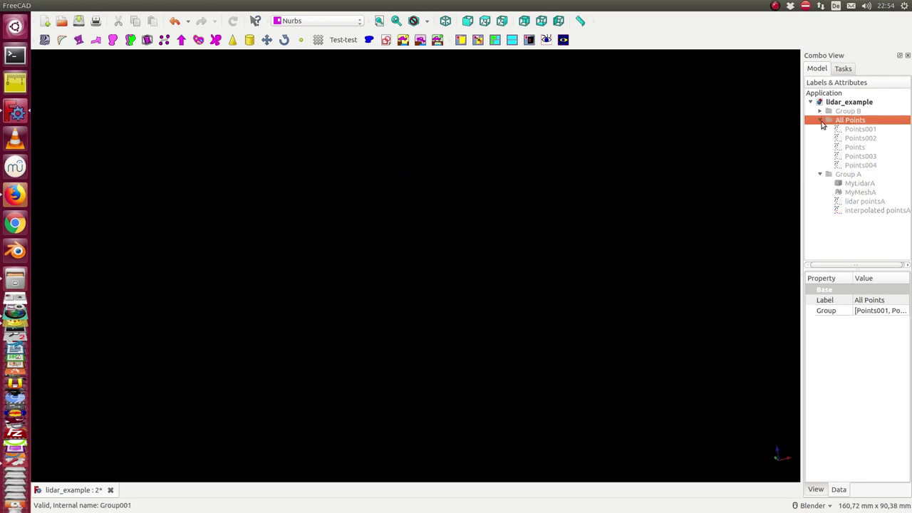
pyautogui.click(845, 112)
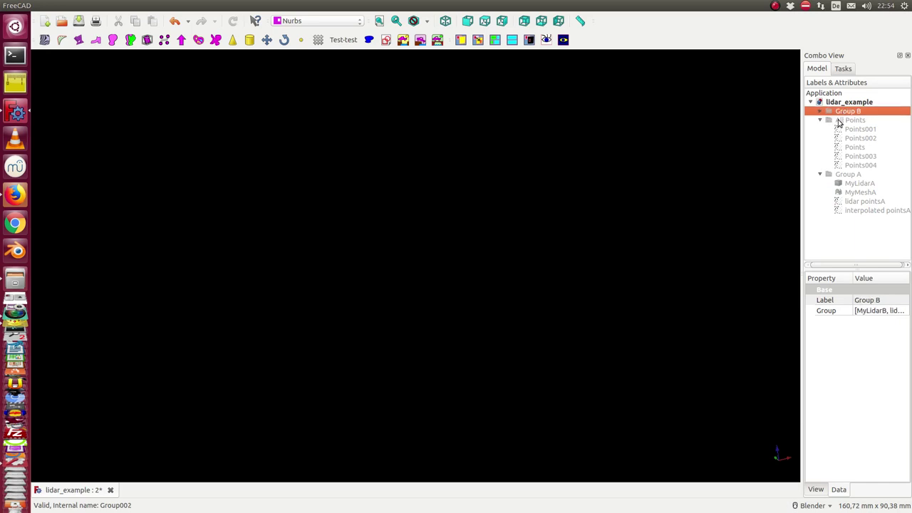
pyautogui.click(379, 23)
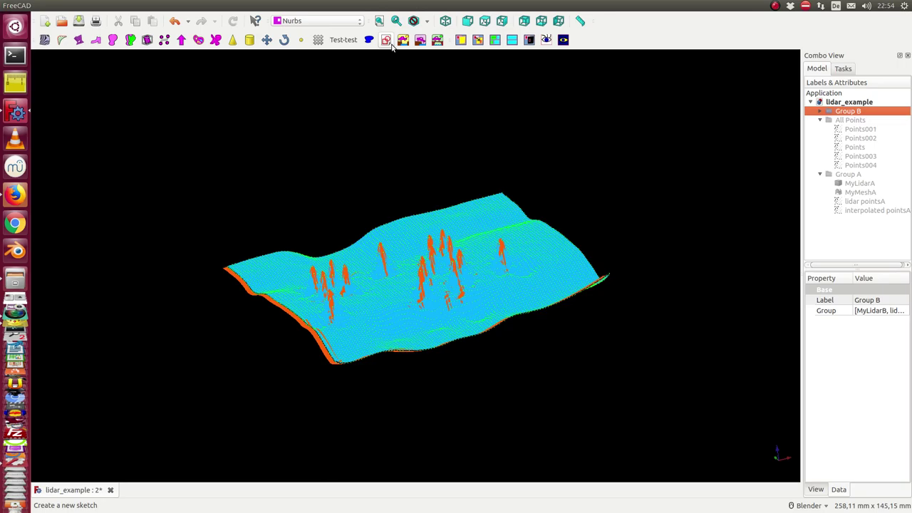
# Step: Show the All Points cloud and zoom out and back in around the terrain
pyautogui.click(850, 119)
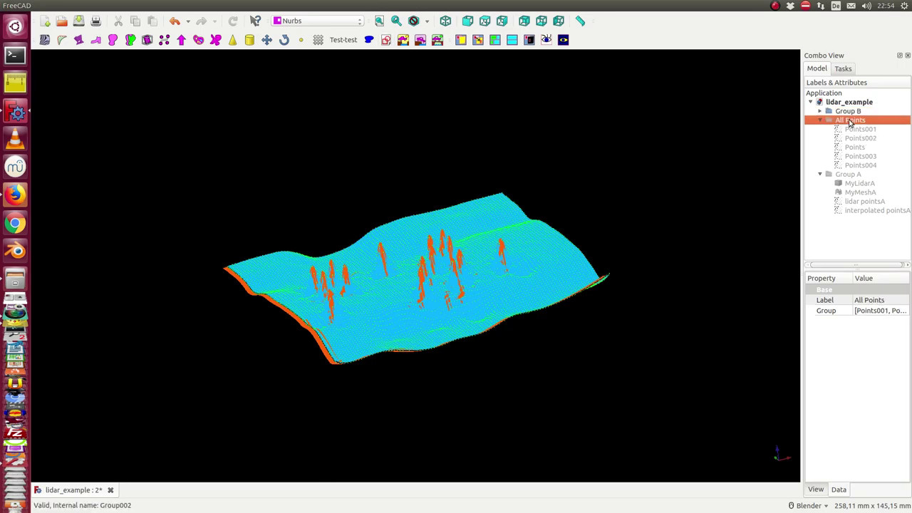
pyautogui.press('space')
pyautogui.scroll(-2, 717, 145)
pyautogui.scroll(-2, 717, 146)
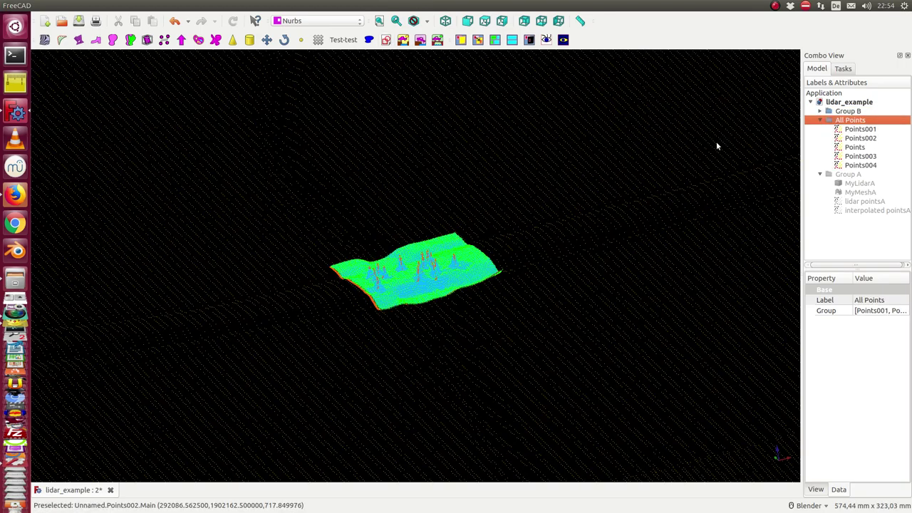
pyautogui.scroll(-2, 716, 146)
pyautogui.scroll(-2, 717, 146)
pyautogui.scroll(-4, 717, 146)
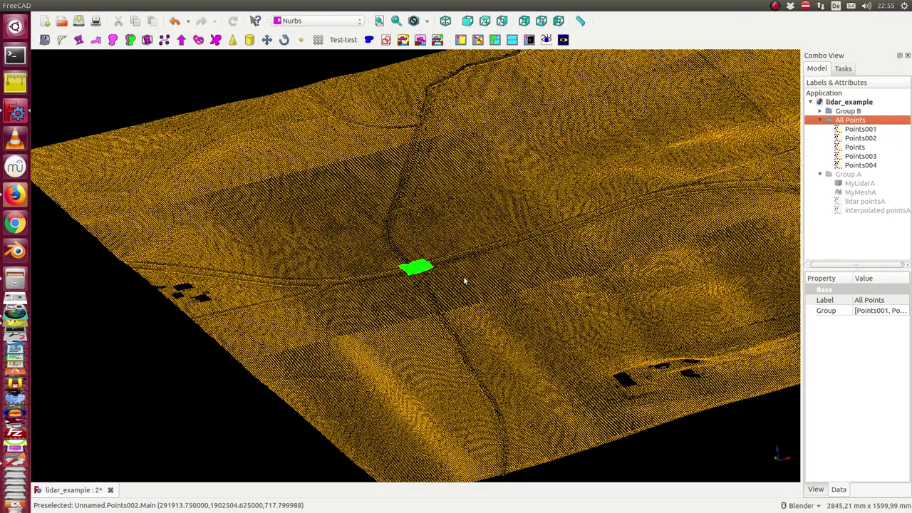
pyautogui.scroll(2, 578, 248)
pyautogui.scroll(4, 579, 242)
pyautogui.scroll(5, 578, 242)
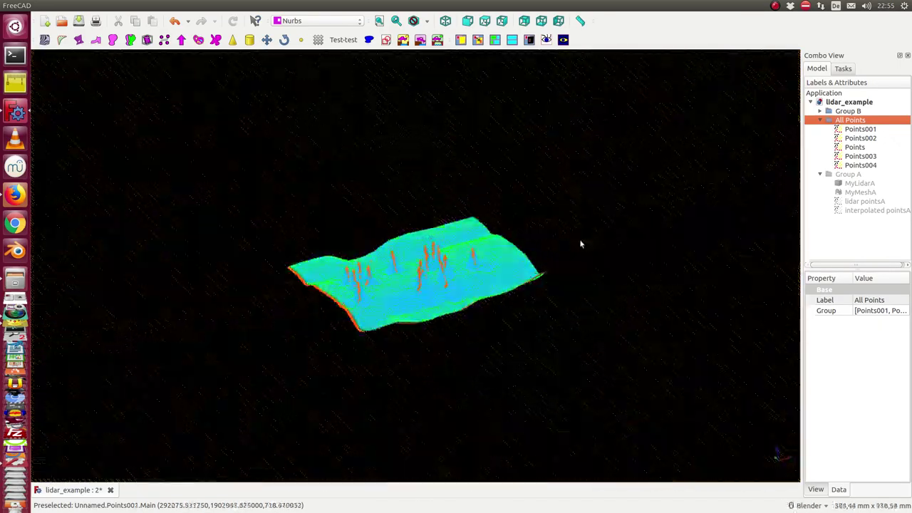
pyautogui.scroll(1, 579, 243)
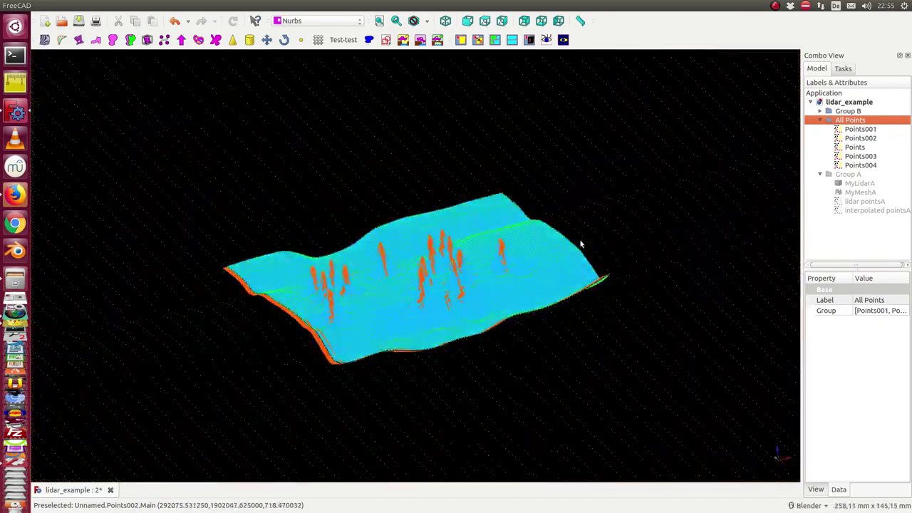
# Step: Collapse All Points, orbit the terrain lower, and expand Group B's contents
pyautogui.click(819, 122)
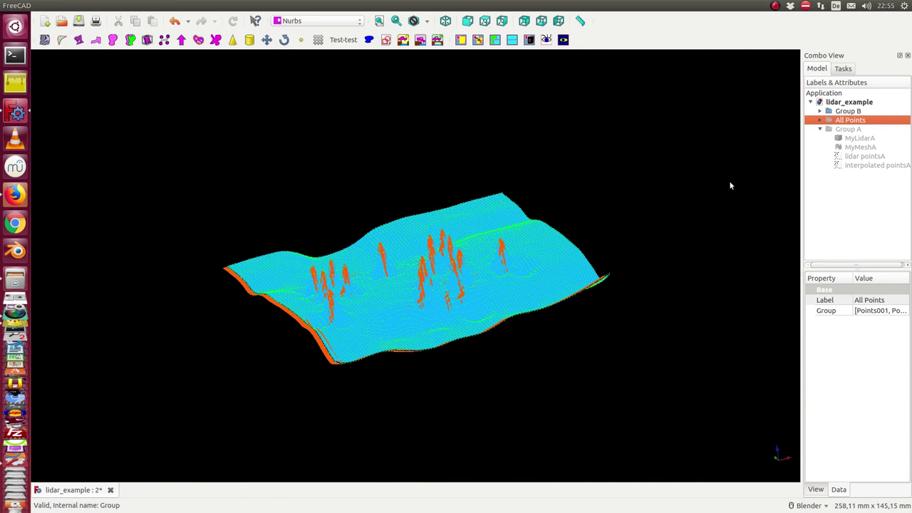
pyautogui.click(397, 299)
pyautogui.moveTo(397, 299); pyautogui.dragTo(440, 262, button='middle')
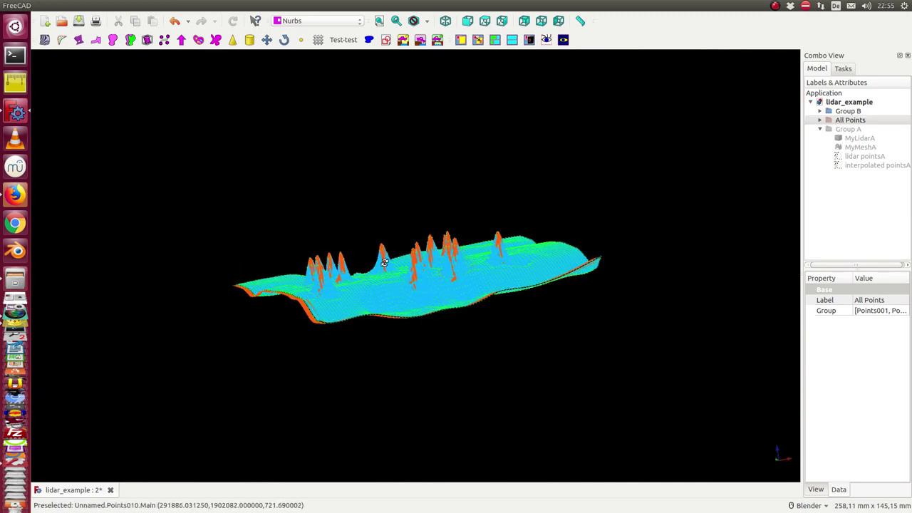
pyautogui.click(819, 111)
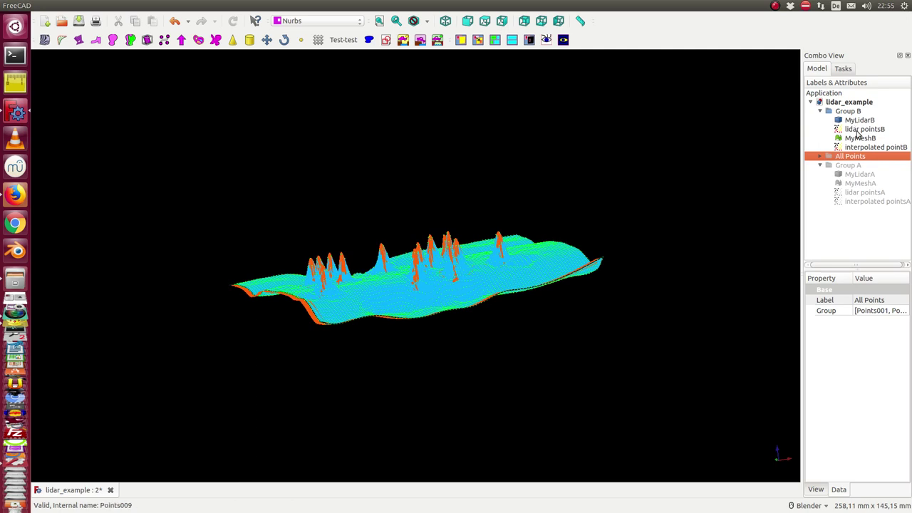
# Step: Hide Group B, show only MyMeshB, and orbit the cyan mesh from several angles
pyautogui.click(859, 140)
pyautogui.click(842, 112)
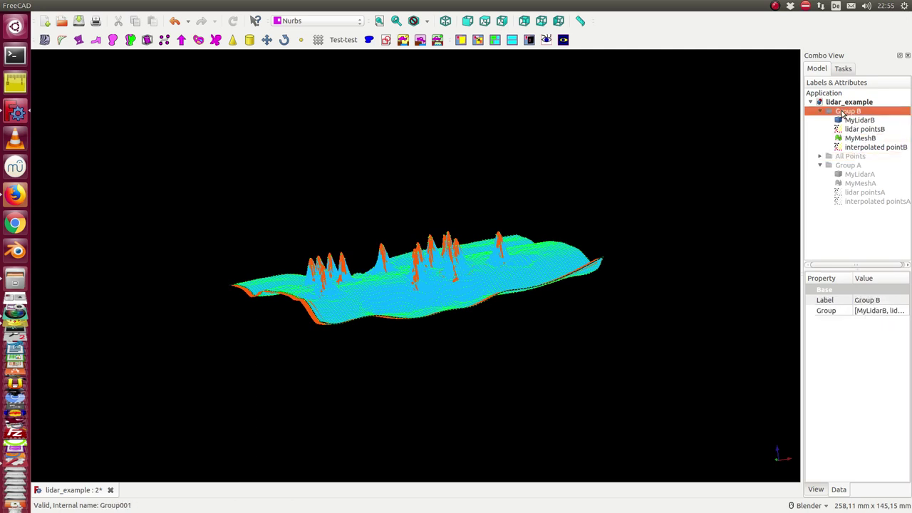
pyautogui.press('space')
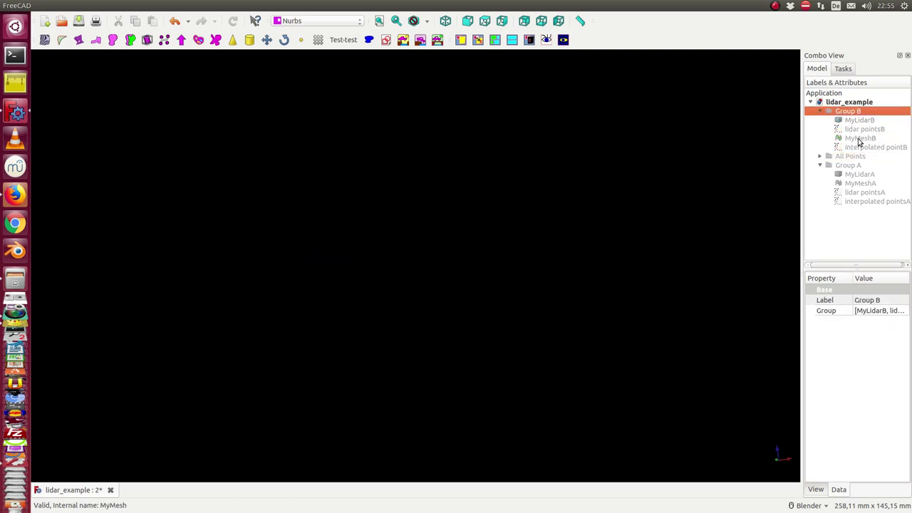
pyautogui.click(859, 138)
pyautogui.press('space')
pyautogui.moveTo(493, 178)
pyautogui.mouseDown(button='middle')
pyautogui.moveTo(461, 208)
pyautogui.moveTo(473, 159)
pyautogui.moveTo(485, 169)
pyautogui.mouseUp(button='middle')
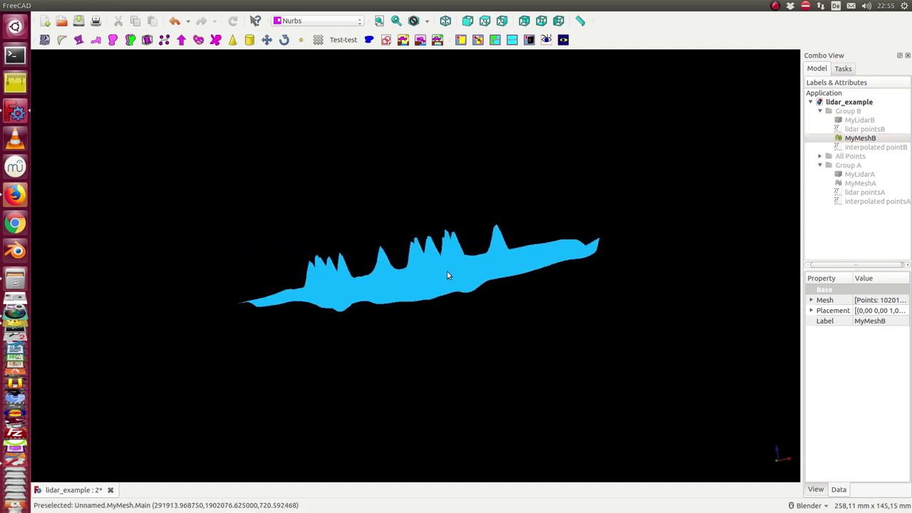
pyautogui.moveTo(422, 248)
pyautogui.mouseDown(button='middle')
pyautogui.moveTo(416, 234)
pyautogui.moveTo(481, 224)
pyautogui.mouseUp(button='middle')
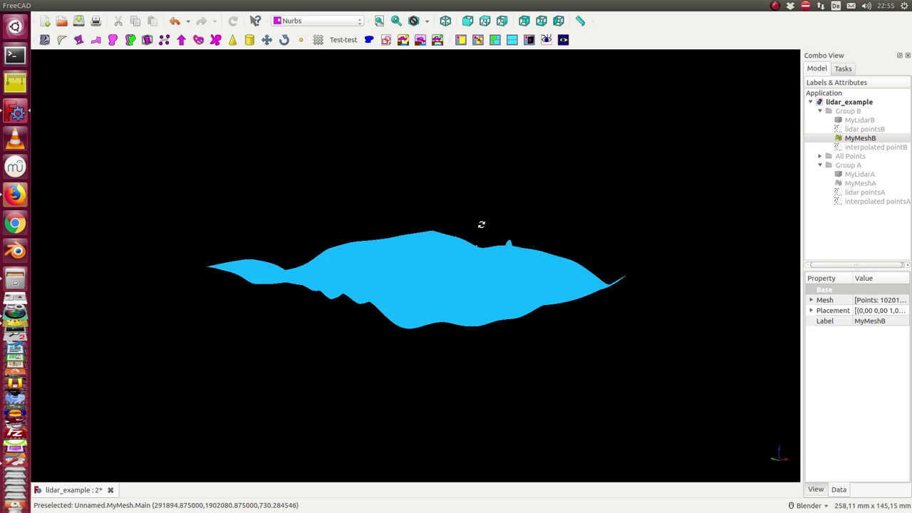
pyautogui.moveTo(338, 228)
pyautogui.mouseDown(button='middle')
pyautogui.moveTo(422, 254)
pyautogui.moveTo(432, 218)
pyautogui.moveTo(407, 228)
pyautogui.mouseUp(button='middle')
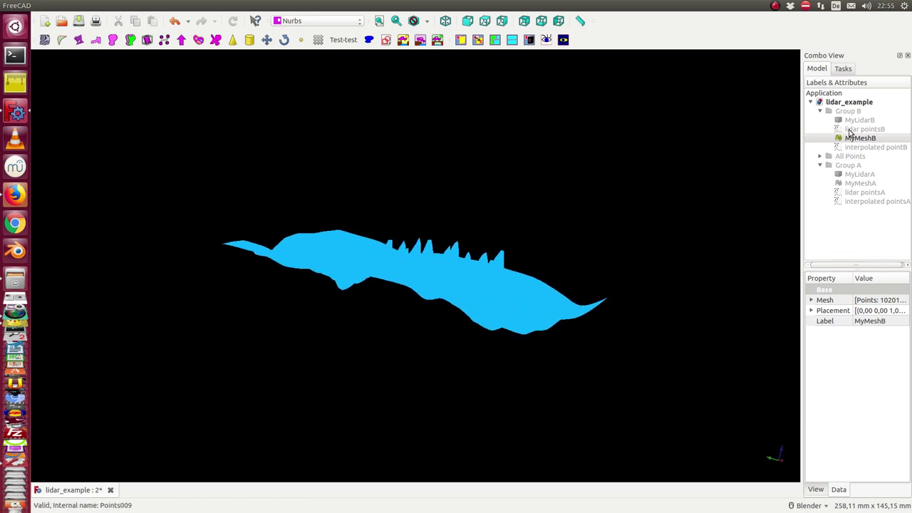
pyautogui.click(850, 129)
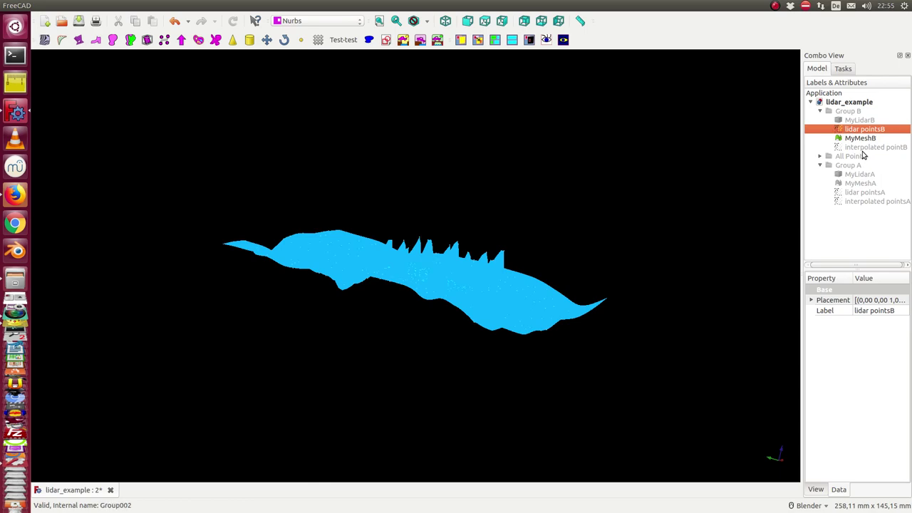
# Step: Hide MyMeshB and orbit the sparse lidar pointsB scatter between edge-on and top-down views
pyautogui.click(855, 138)
pyautogui.press('space')
pyautogui.moveTo(531, 194); pyautogui.dragTo(483, 183, button='middle')
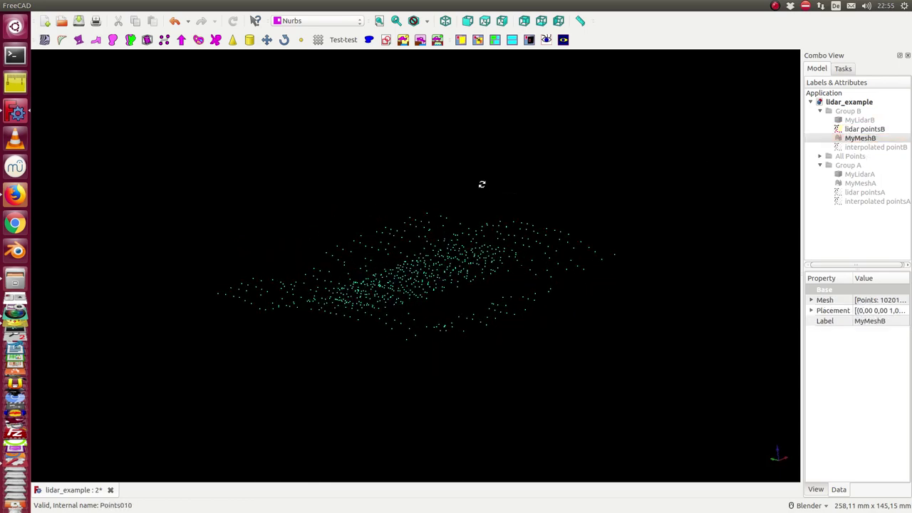
pyautogui.moveTo(399, 290); pyautogui.dragTo(397, 262, button='middle')
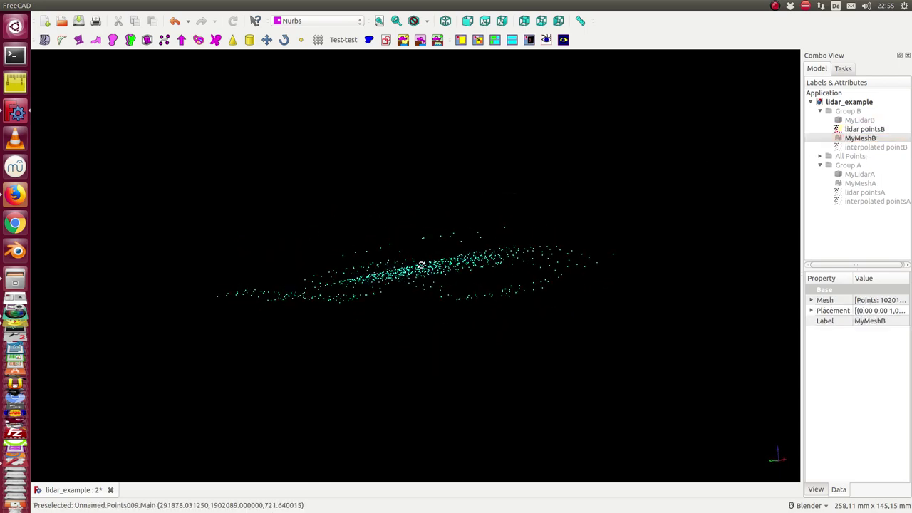
pyautogui.moveTo(452, 243)
pyautogui.mouseDown(button='middle')
pyautogui.moveTo(434, 264)
pyautogui.moveTo(431, 324)
pyautogui.moveTo(438, 317)
pyautogui.mouseUp(button='middle')
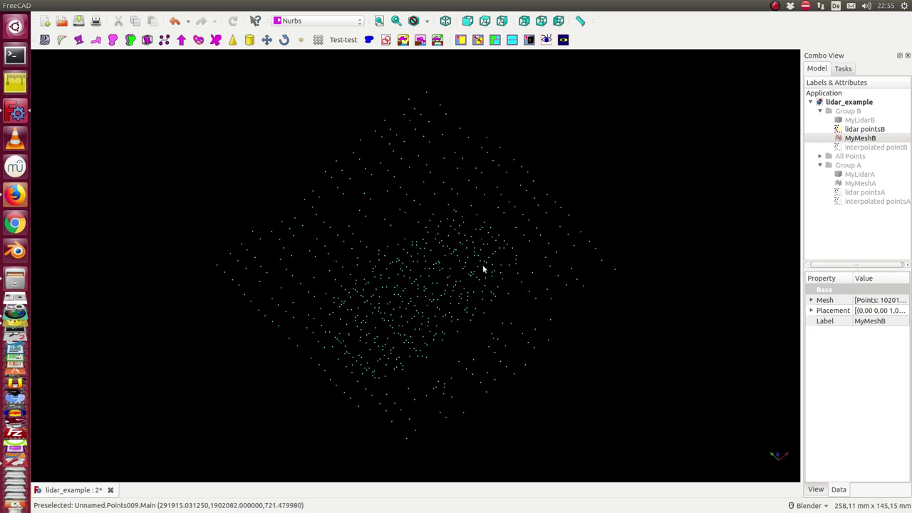
pyautogui.moveTo(423, 311)
pyautogui.mouseDown(button='middle')
pyautogui.moveTo(422, 255)
pyautogui.moveTo(461, 255)
pyautogui.mouseUp(button='middle')
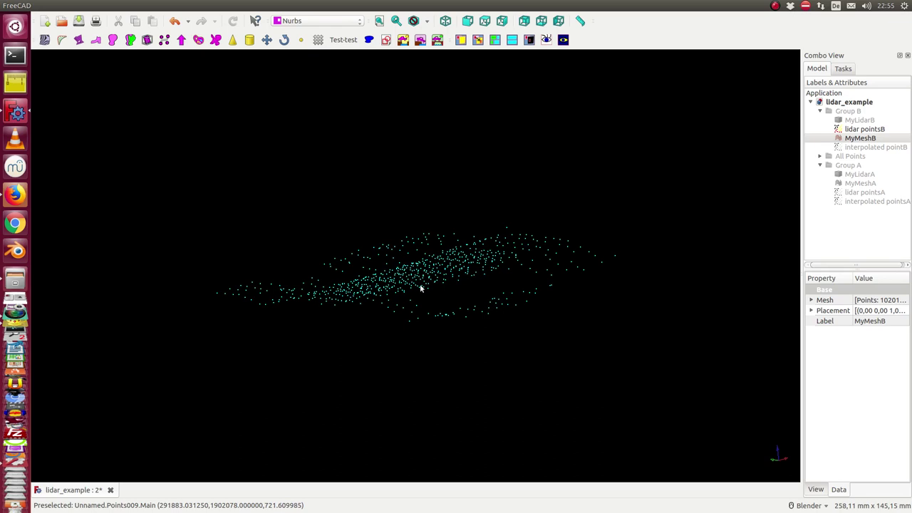
pyautogui.moveTo(422, 287); pyautogui.dragTo(426, 259, button='middle')
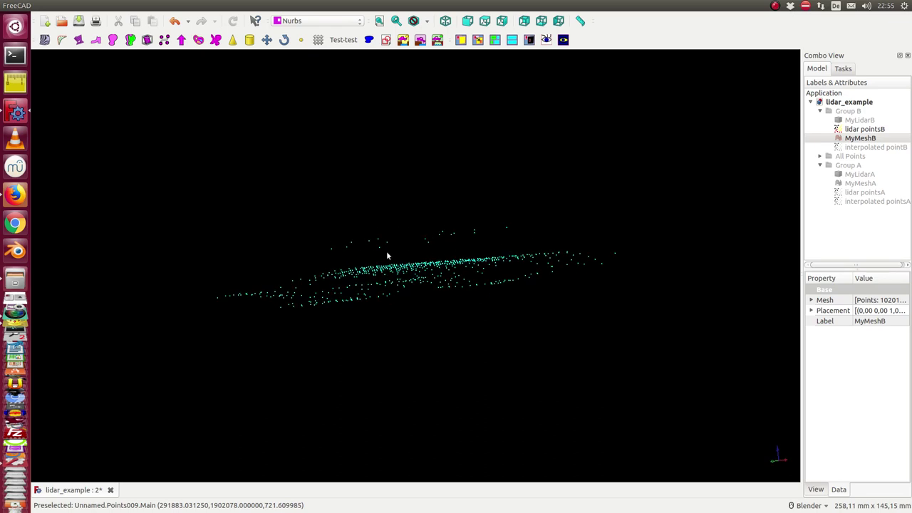
pyautogui.moveTo(389, 229)
pyautogui.mouseDown(button='middle')
pyautogui.moveTo(446, 263)
pyautogui.moveTo(442, 234)
pyautogui.moveTo(441, 242)
pyautogui.mouseUp(button='middle')
pyautogui.moveTo(454, 297)
pyautogui.mouseDown(button='middle')
pyautogui.moveTo(420, 320)
pyautogui.moveTo(373, 311)
pyautogui.mouseUp(button='middle')
pyautogui.scroll(3, 407, 314)
pyautogui.scroll(3, 423, 332)
pyautogui.moveTo(423, 332)
pyautogui.mouseDown(button='middle')
pyautogui.moveTo(379, 300)
pyautogui.moveTo(377, 276)
pyautogui.moveTo(361, 271)
pyautogui.mouseUp(button='middle')
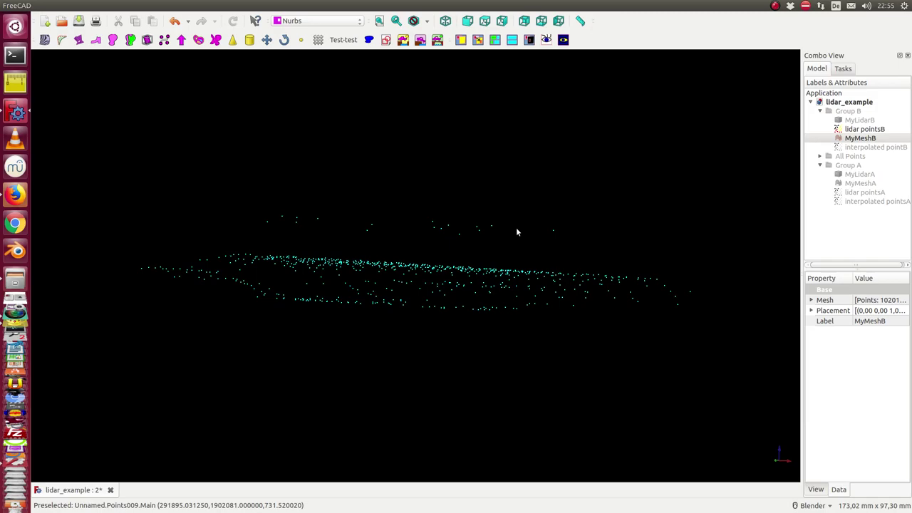
# Step: Re-show Group B's interpolated points, MyMeshB and MyLidarB, then orbit low-side and from above
pyautogui.click(861, 148)
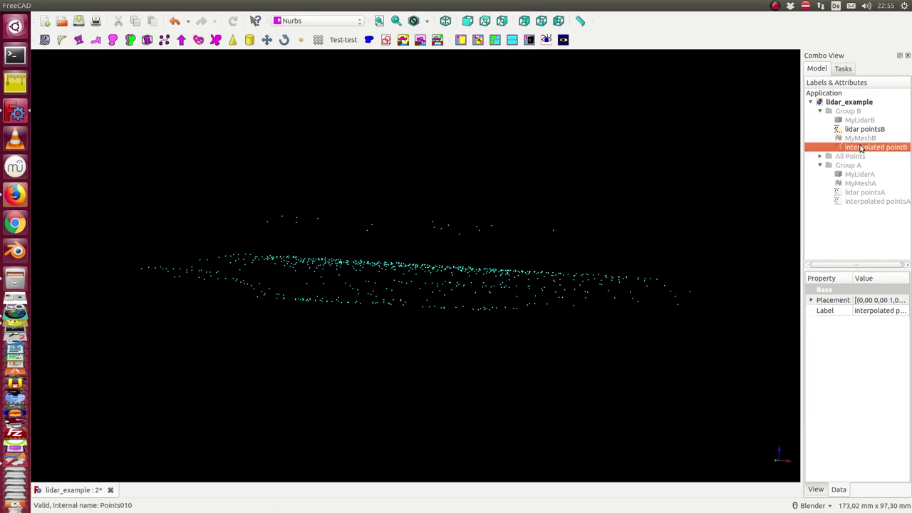
pyautogui.press('space')
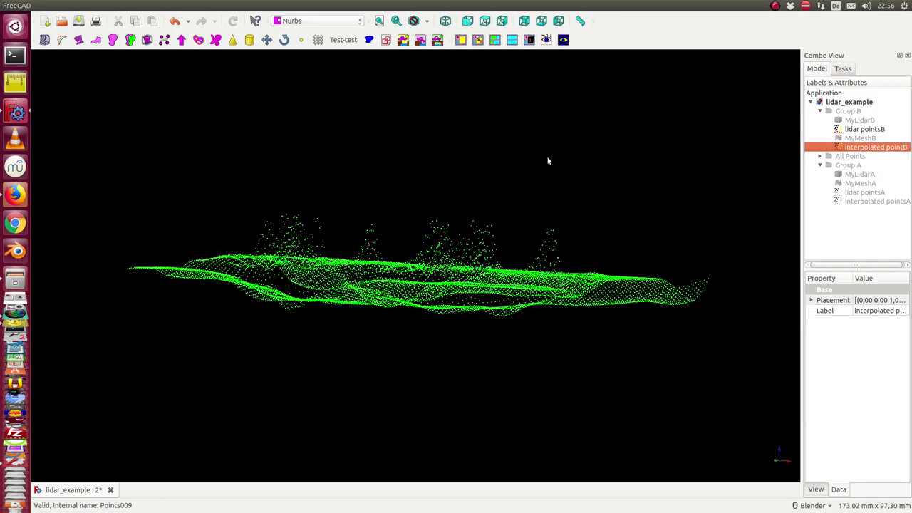
pyautogui.moveTo(548, 158)
pyautogui.mouseDown(button='middle')
pyautogui.moveTo(470, 224)
pyautogui.moveTo(445, 272)
pyautogui.moveTo(382, 254)
pyautogui.moveTo(392, 218)
pyautogui.moveTo(477, 203)
pyautogui.moveTo(494, 172)
pyautogui.moveTo(473, 152)
pyautogui.moveTo(549, 248)
pyautogui.mouseUp(button='middle')
pyautogui.click(857, 140)
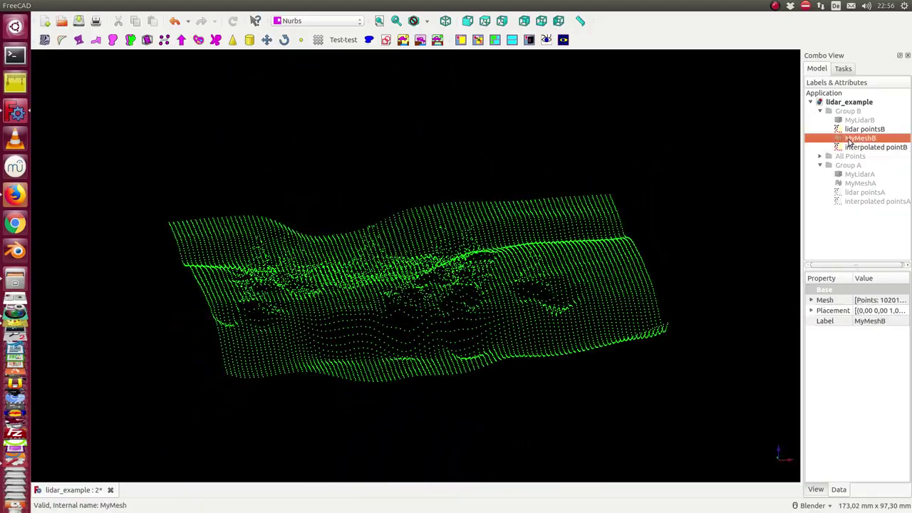
pyautogui.press('space')
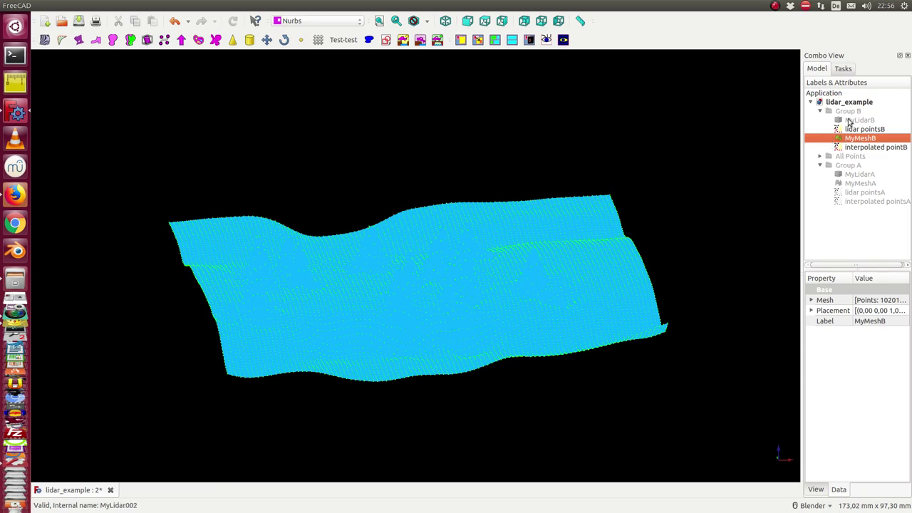
pyautogui.click(844, 114)
pyautogui.press('space')
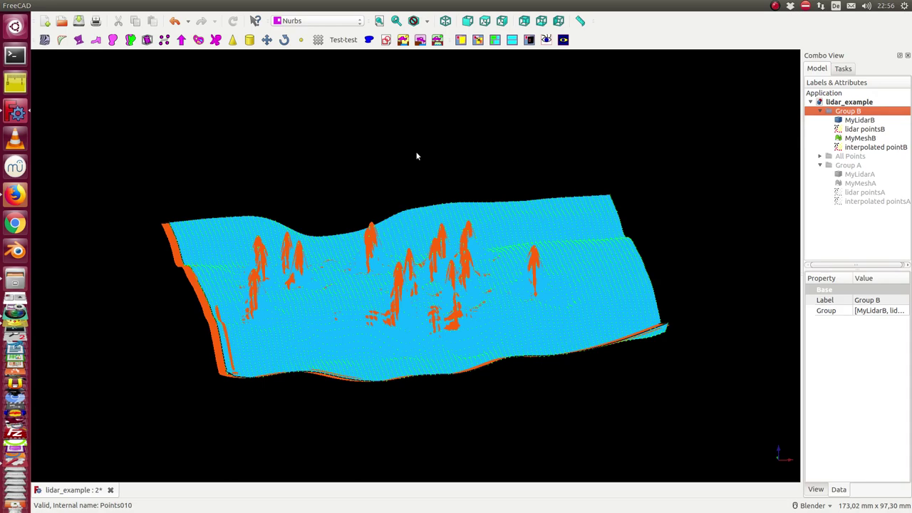
pyautogui.moveTo(417, 155); pyautogui.dragTo(416, 230, button='middle')
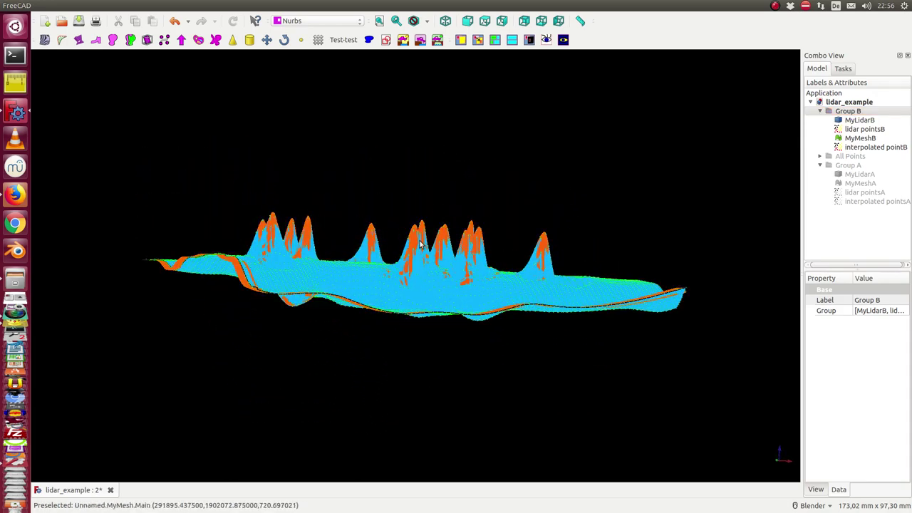
pyautogui.moveTo(501, 201)
pyautogui.mouseDown(button='middle')
pyautogui.moveTo(386, 145)
pyautogui.moveTo(358, 92)
pyautogui.moveTo(454, 264)
pyautogui.moveTo(489, 249)
pyautogui.mouseUp(button='middle')
# Step: Turn lighting on and orbit the shaded MyMeshB terrain from side, low and top angles
pyautogui.click(855, 139)
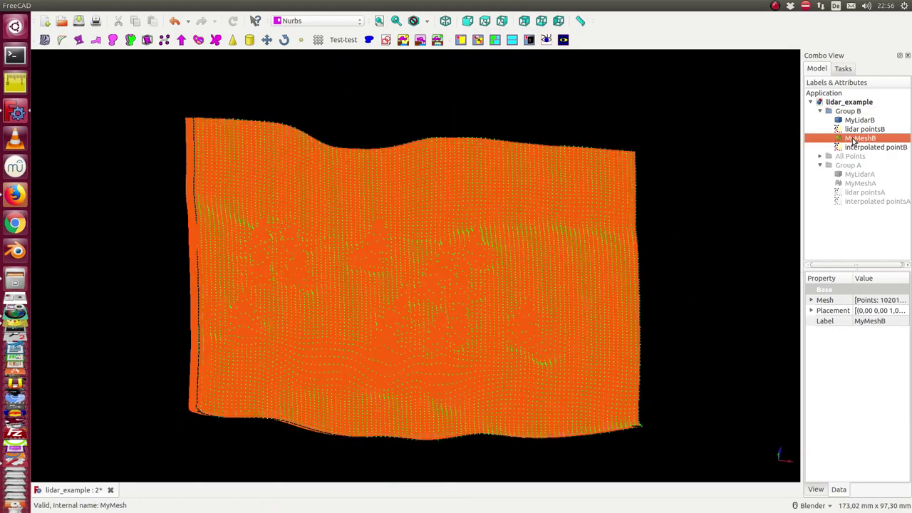
pyautogui.moveTo(775, 224)
pyautogui.mouseDown(button='middle')
pyautogui.moveTo(617, 157)
pyautogui.moveTo(612, 166)
pyautogui.moveTo(686, 175)
pyautogui.mouseUp(button='middle')
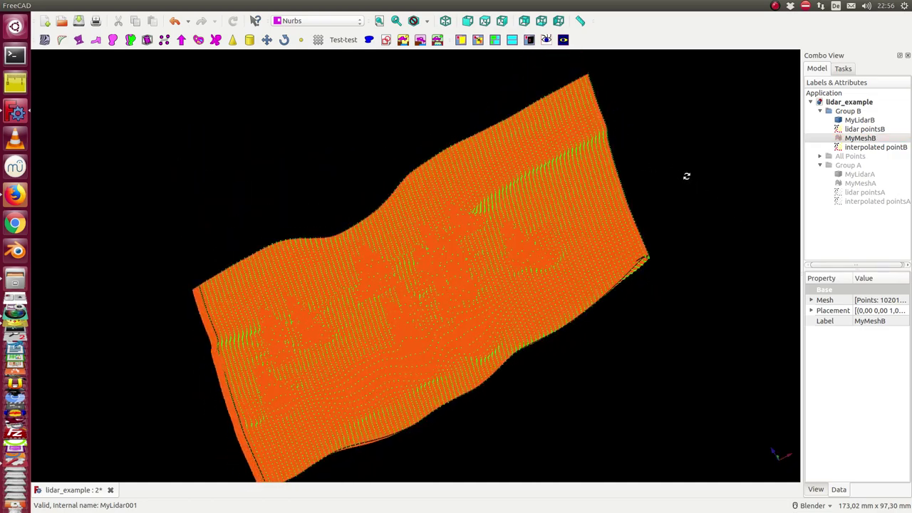
pyautogui.click(548, 40)
pyautogui.moveTo(354, 106)
pyautogui.mouseDown(button='middle')
pyautogui.moveTo(330, 102)
pyautogui.moveTo(369, 85)
pyautogui.moveTo(183, 140)
pyautogui.moveTo(220, 224)
pyautogui.moveTo(309, 206)
pyautogui.moveTo(269, 129)
pyautogui.moveTo(350, 122)
pyautogui.moveTo(301, 230)
pyautogui.moveTo(220, 185)
pyautogui.moveTo(497, 223)
pyautogui.mouseUp(button='middle')
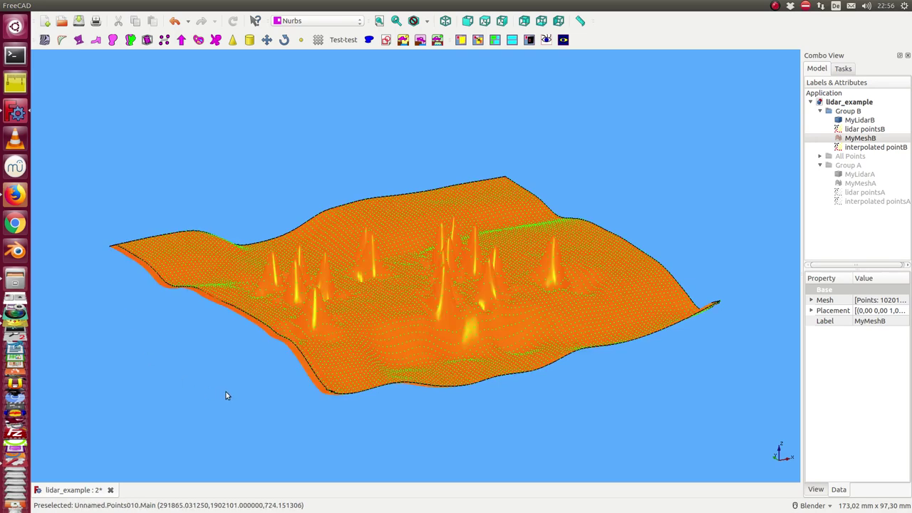
pyautogui.moveTo(226, 396); pyautogui.dragTo(273, 385, button='middle')
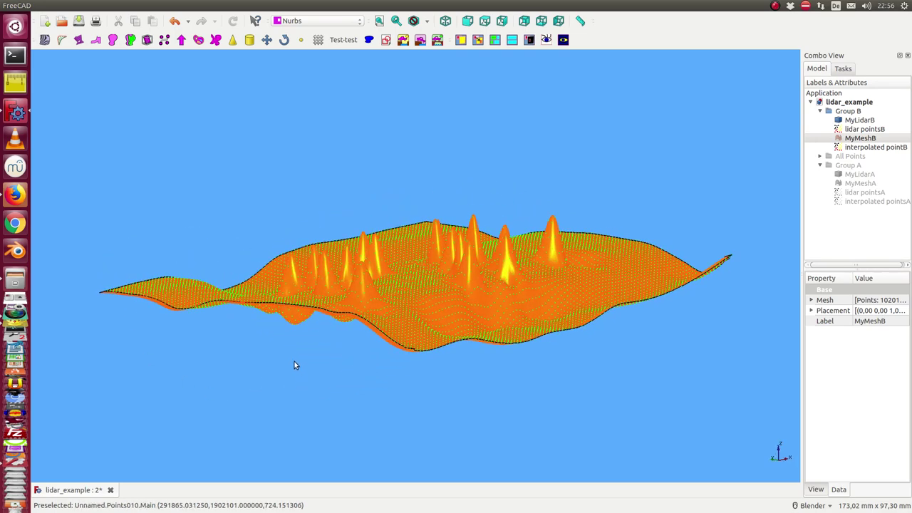
pyautogui.moveTo(401, 187); pyautogui.dragTo(414, 247, button='middle')
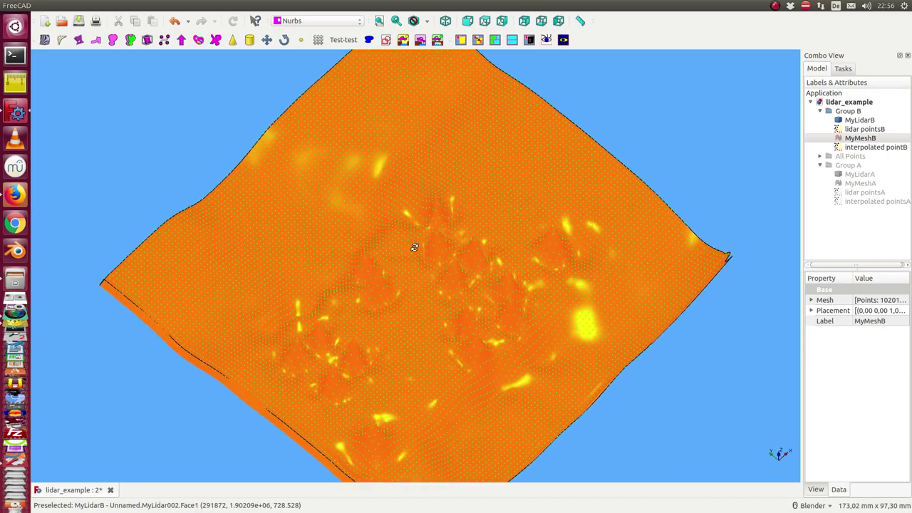
pyautogui.scroll(-2, 414, 248)
pyautogui.moveTo(613, 200)
pyautogui.mouseDown(button='middle')
pyautogui.moveTo(621, 259)
pyautogui.moveTo(207, 391)
pyautogui.moveTo(178, 330)
pyautogui.mouseUp(button='middle')
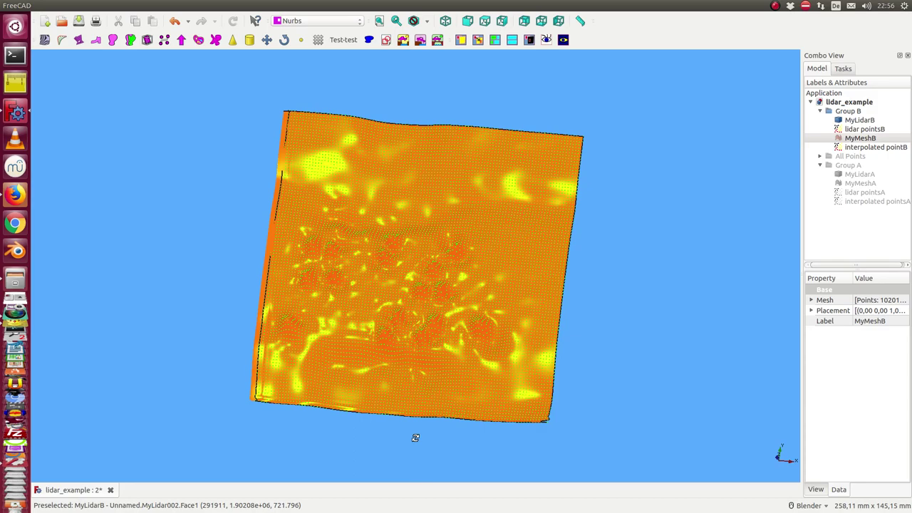
pyautogui.moveTo(415, 432)
pyautogui.mouseDown(button='middle')
pyautogui.moveTo(428, 314)
pyautogui.moveTo(462, 369)
pyautogui.mouseUp(button='middle')
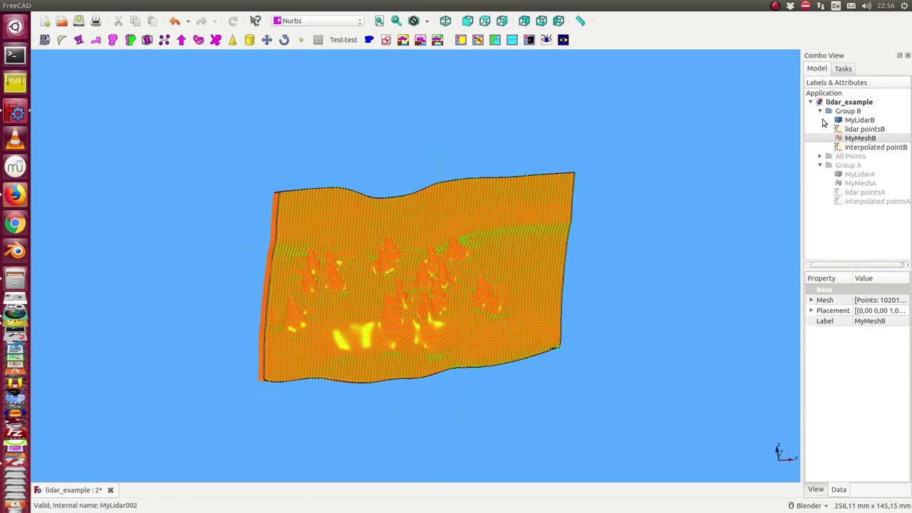
# Step: Select All Points, turn the scene lighting off, and orbit around the full LIDAR point cloud
pyautogui.click(837, 156)
pyautogui.scroll(-5, 718, 219)
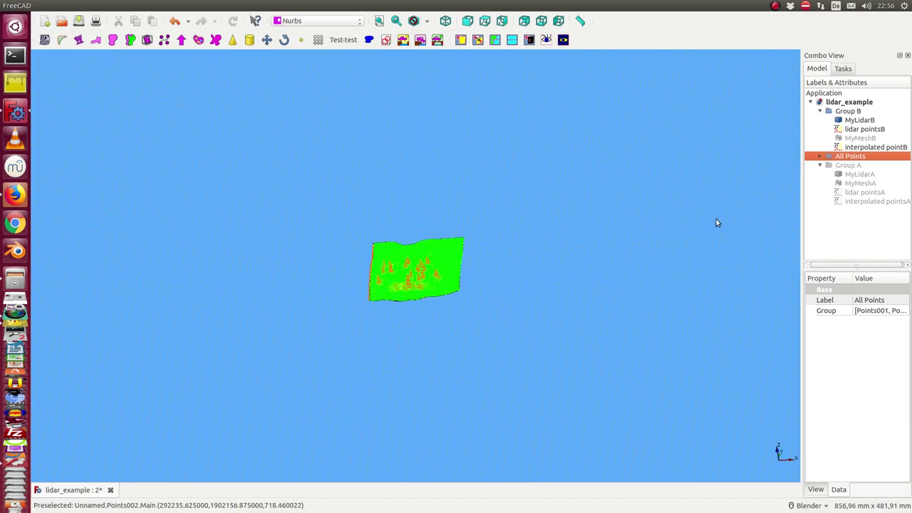
pyautogui.moveTo(472, 379)
pyautogui.mouseDown(button='middle')
pyautogui.moveTo(428, 328)
pyautogui.moveTo(425, 337)
pyautogui.mouseUp(button='middle')
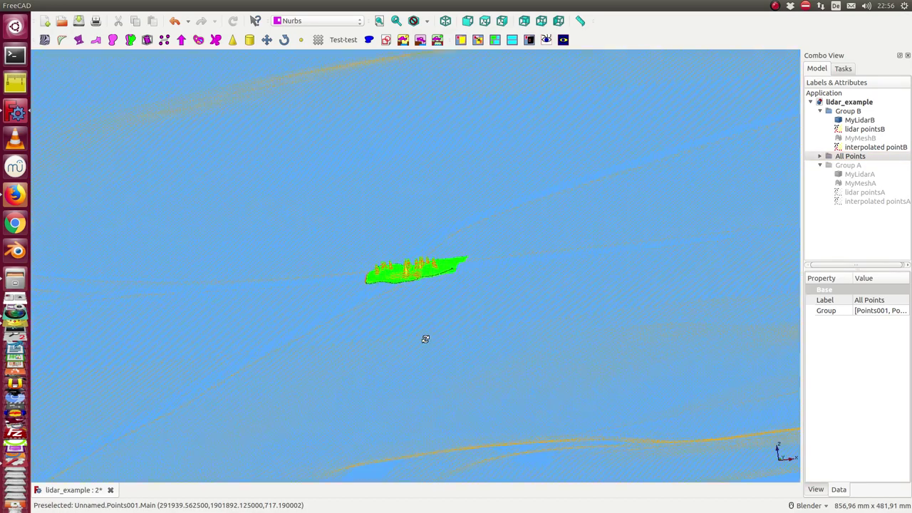
pyautogui.scroll(2, 437, 347)
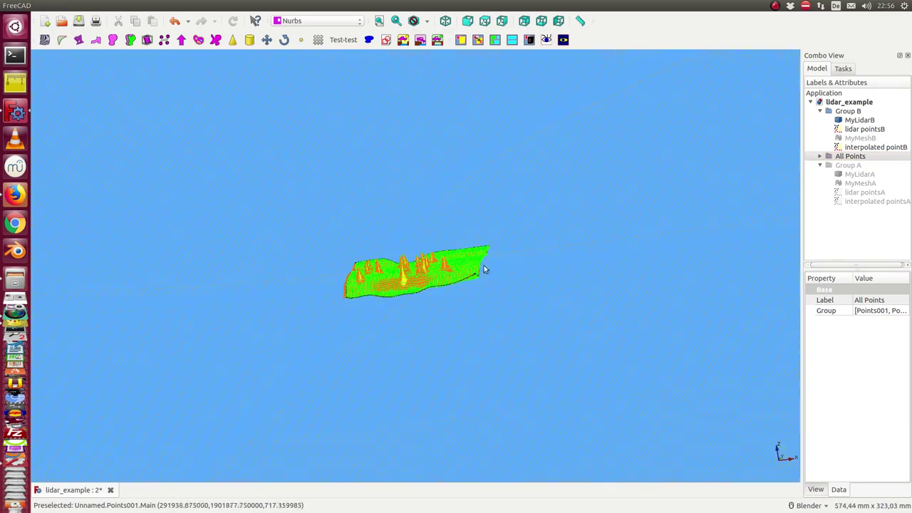
pyautogui.click(563, 40)
pyautogui.moveTo(429, 337); pyautogui.dragTo(428, 339, button='middle')
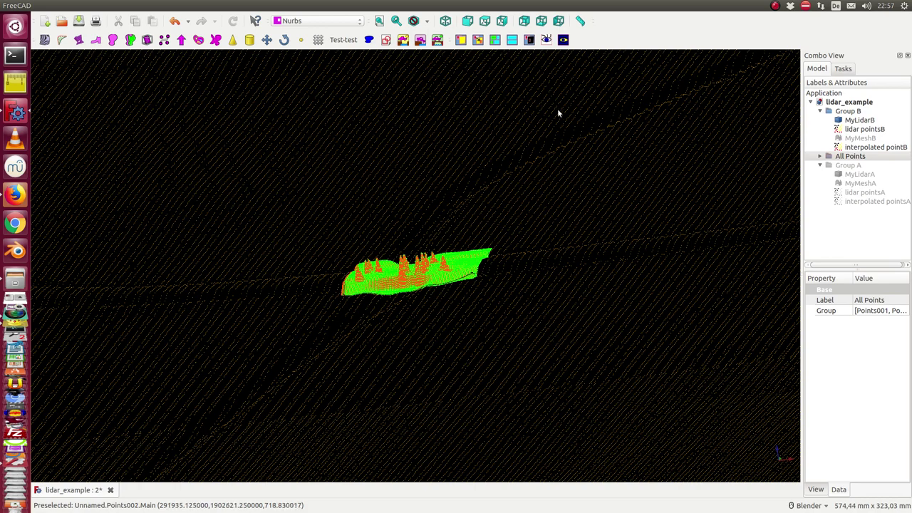
# Step: Create the empty Unnamed1 document and activate the Geo Data workbench, checking its command menu
pyautogui.click(47, 23)
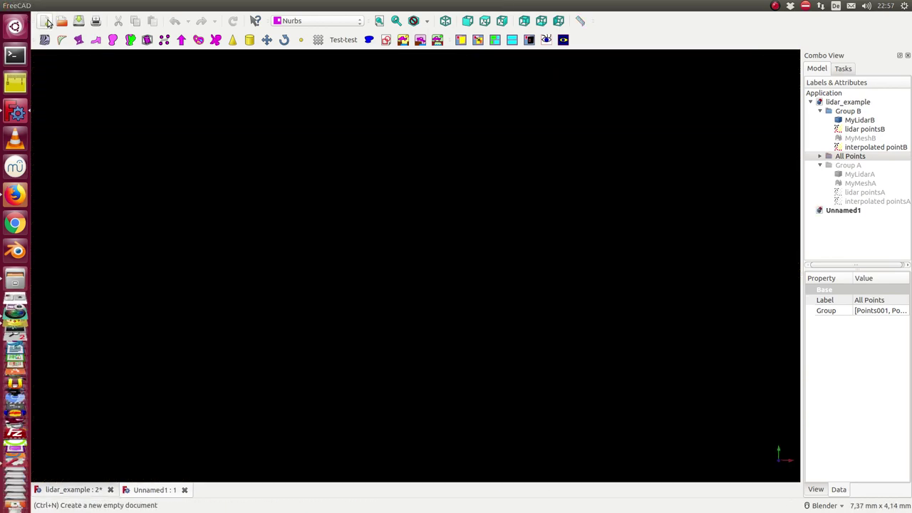
pyautogui.click(301, 22)
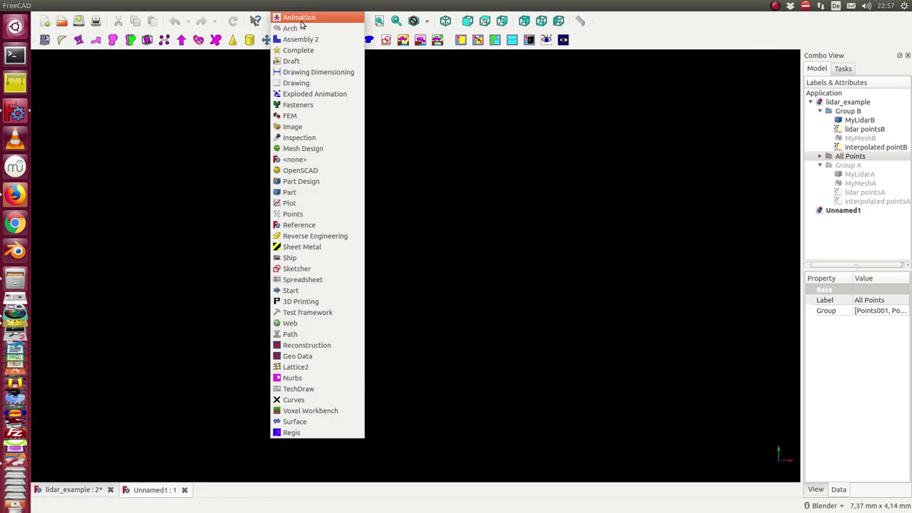
pyautogui.click(296, 357)
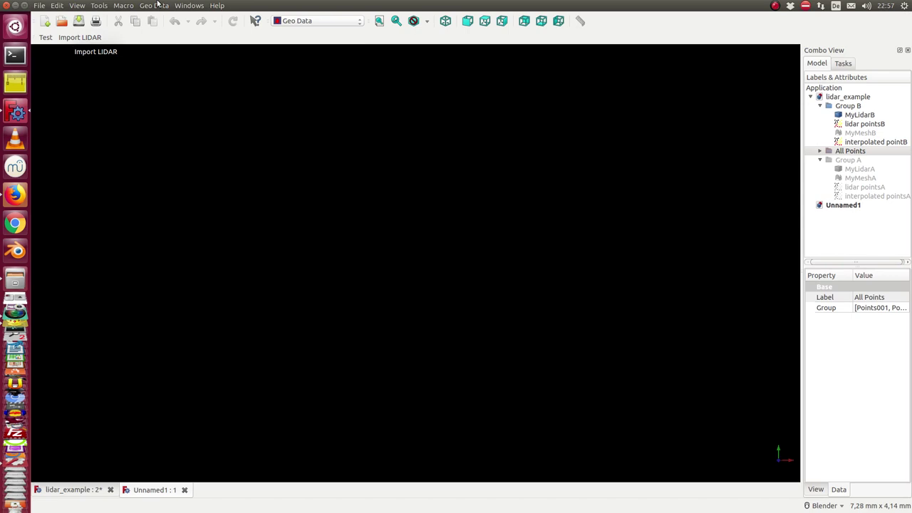
pyautogui.click(160, 7)
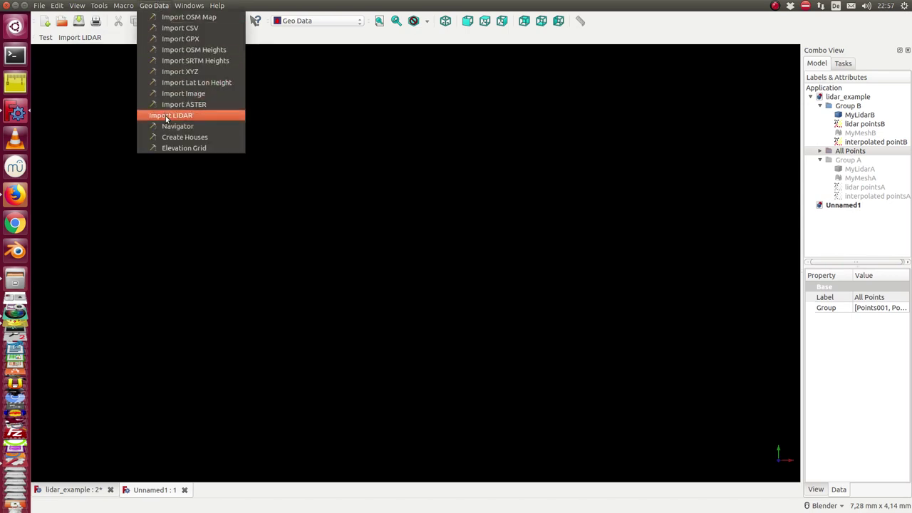
pyautogui.click(63, 75)
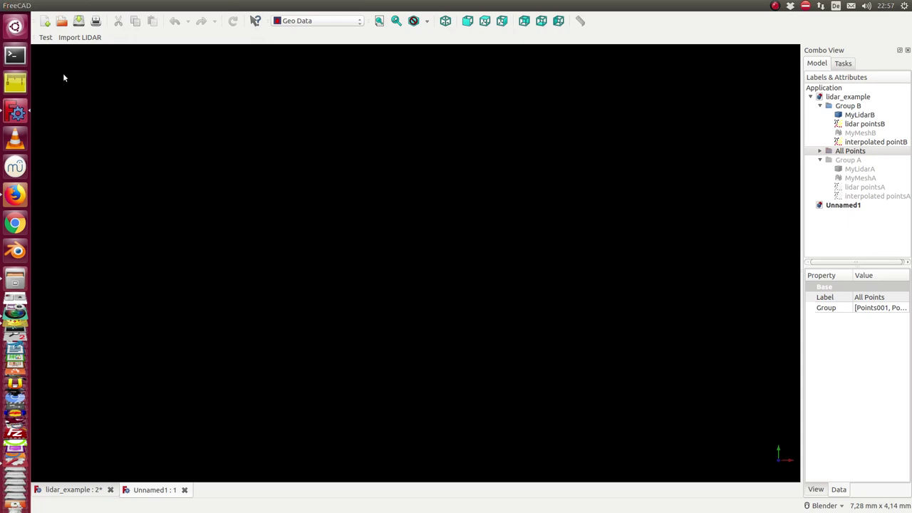
# Step: Open the Import LIDAR panel mid-view and choose 24561900.las as its input file
pyautogui.click(87, 40)
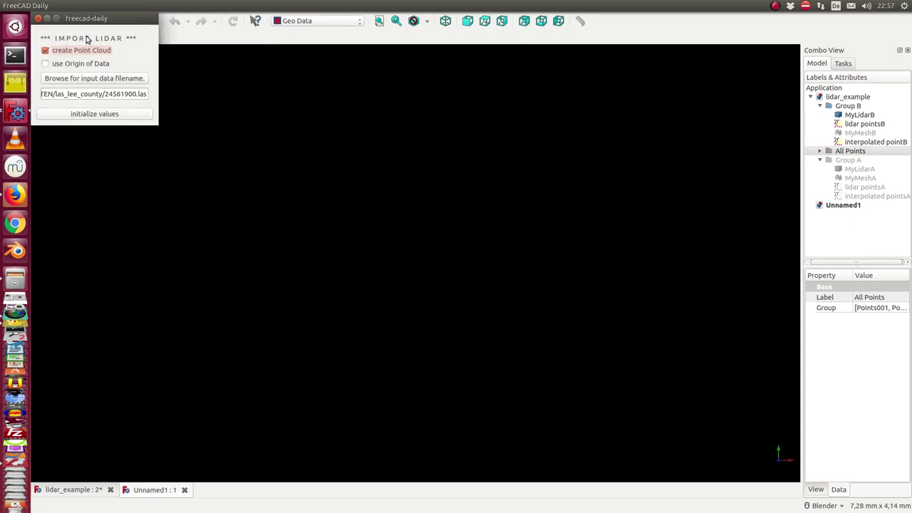
pyautogui.moveTo(115, 18); pyautogui.dragTo(318, 95)
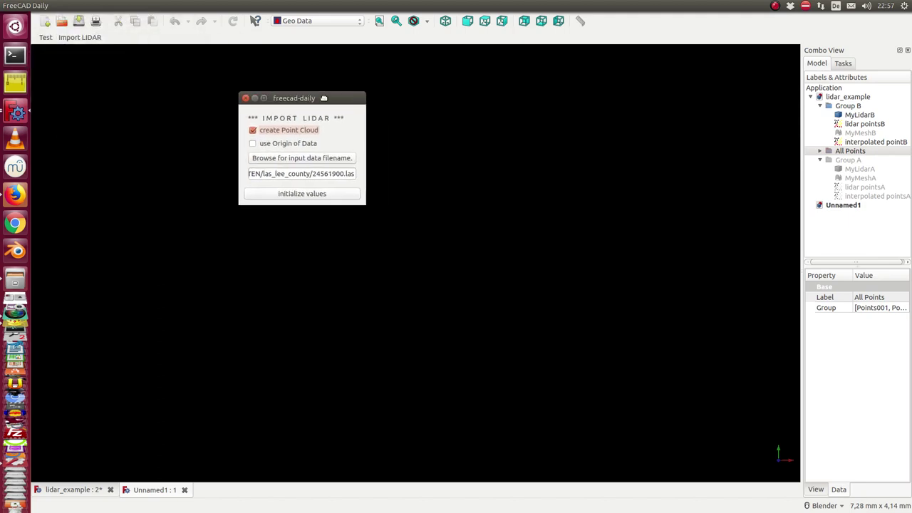
pyautogui.click(305, 160)
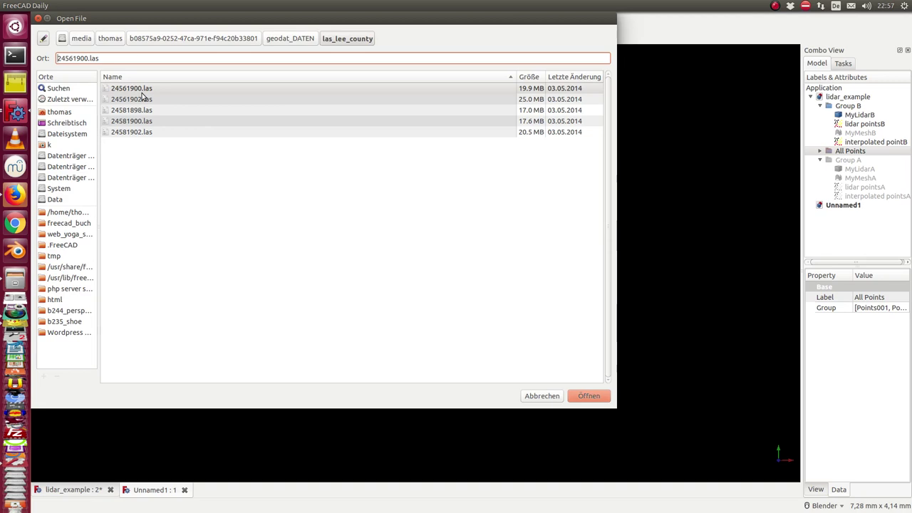
pyautogui.click(134, 88)
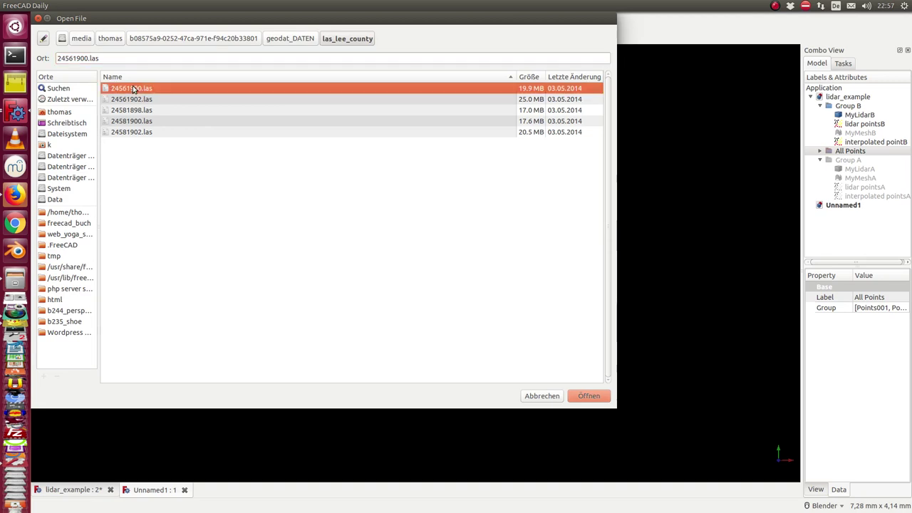
pyautogui.click(589, 397)
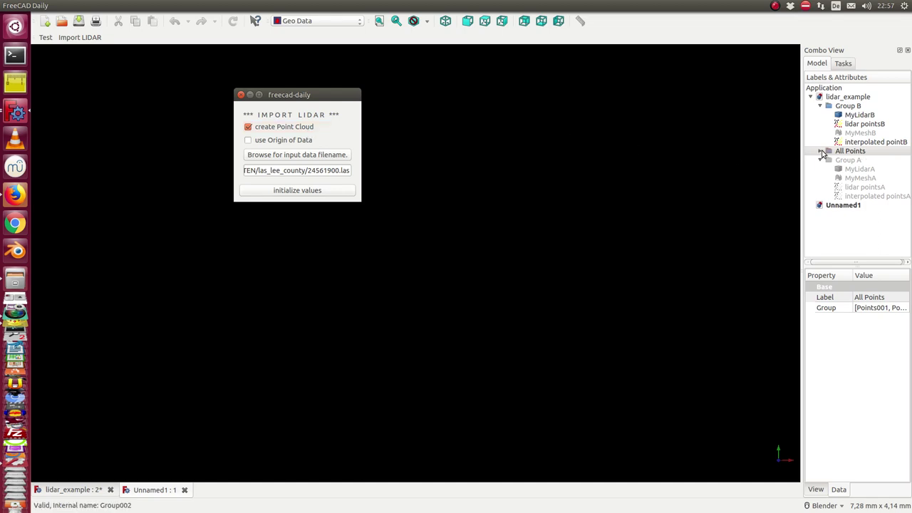
# Step: Expand All Points, tick use Origin of Data, and browse for the LIDAR input file again
pyautogui.click(822, 152)
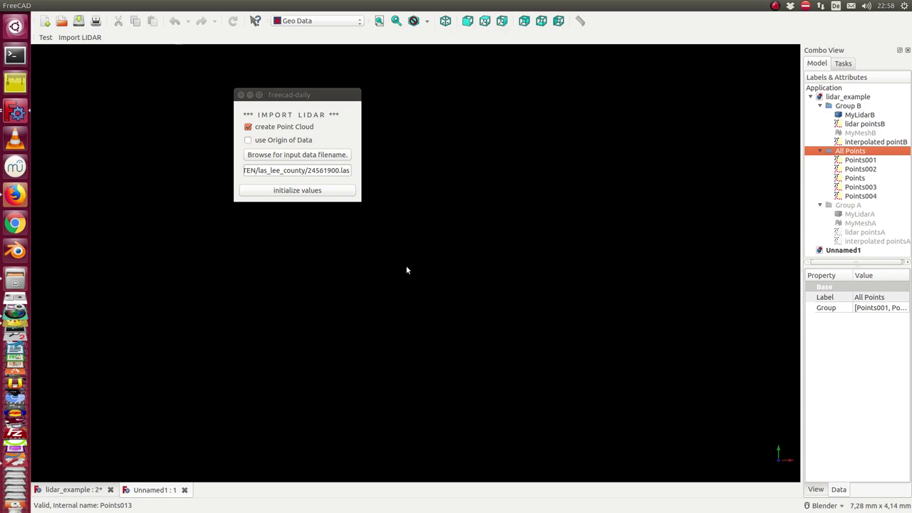
pyautogui.click(249, 142)
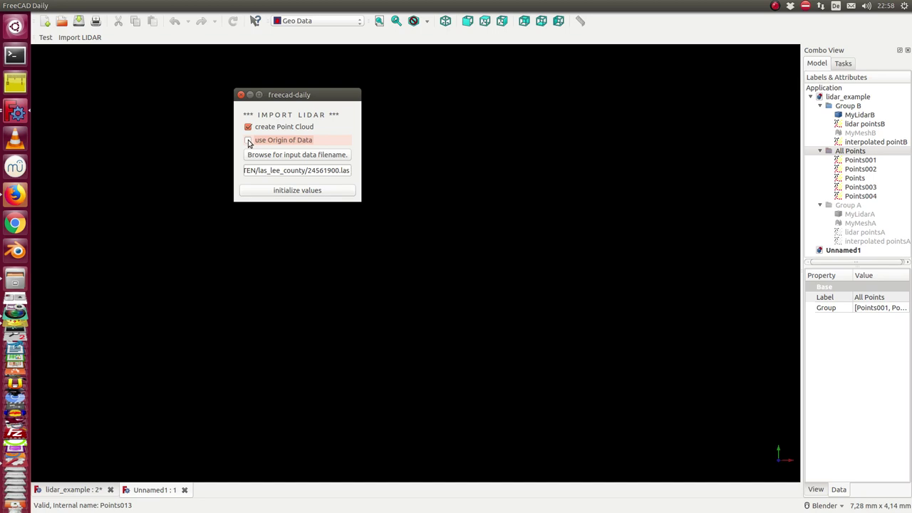
pyautogui.click(248, 140)
pyautogui.click(297, 154)
# Step: Import 24561900.las, collapse lidar_example, select Points and fit the grey cloud in view
pyautogui.click(139, 89)
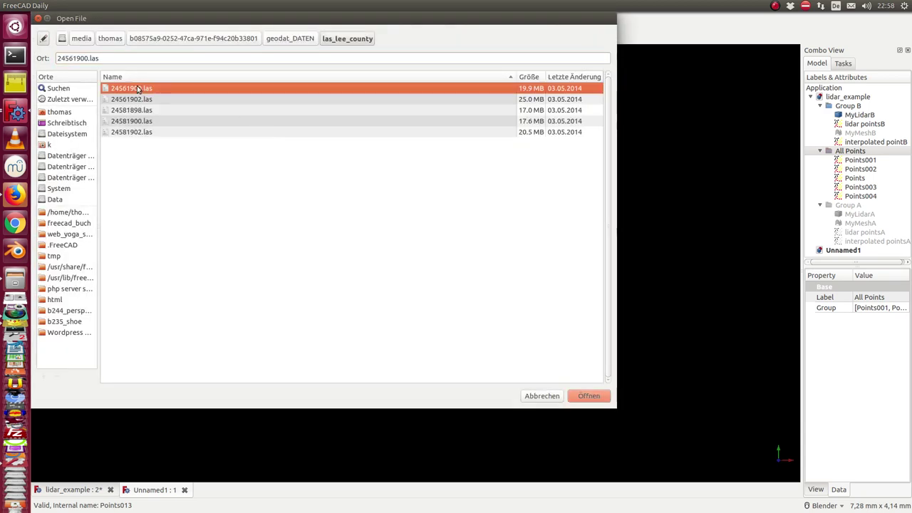
pyautogui.click(587, 397)
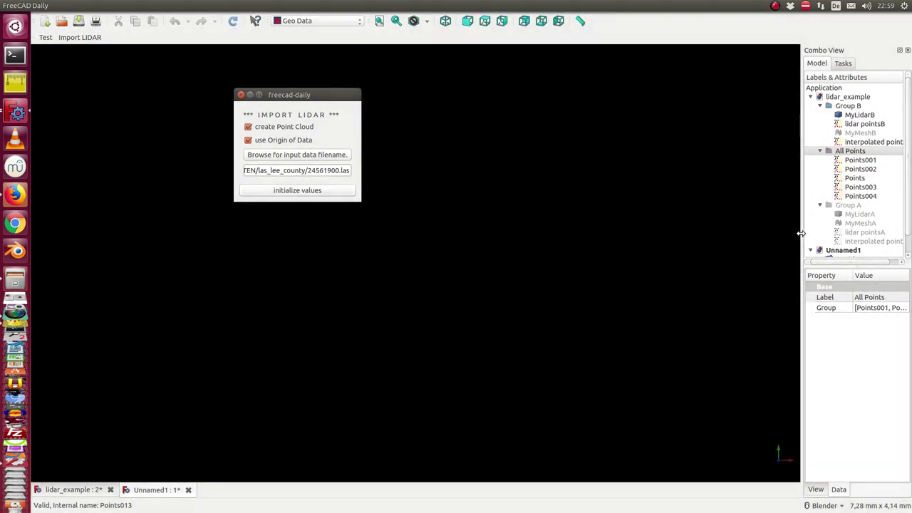
pyautogui.moveTo(801, 233); pyautogui.dragTo(684, 214)
pyautogui.click(693, 97)
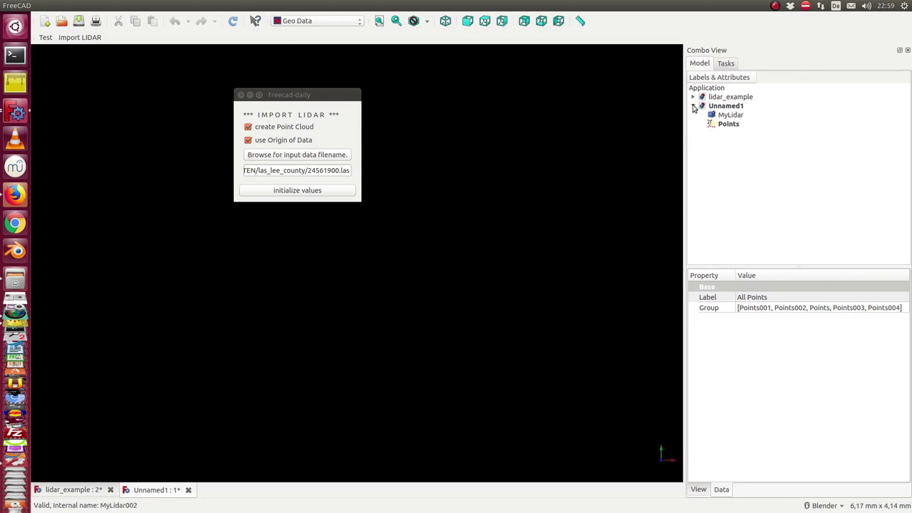
pyautogui.click(726, 125)
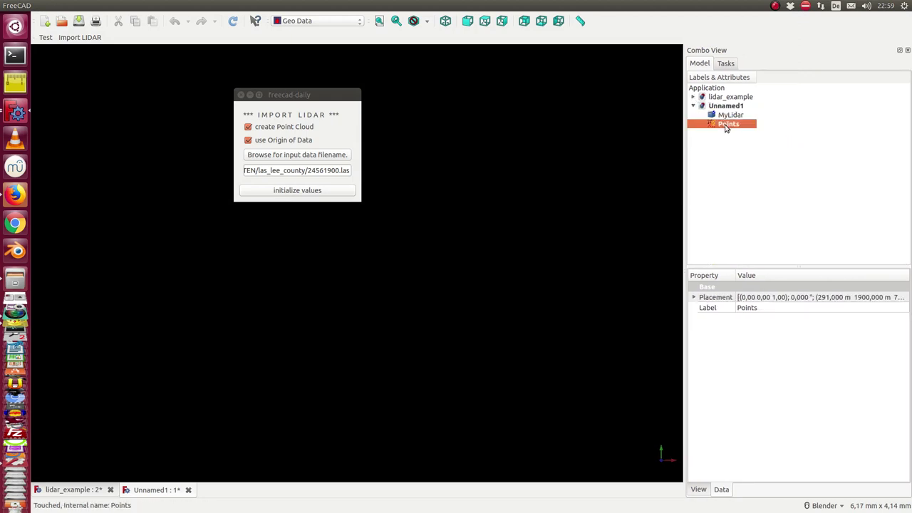
pyautogui.click(380, 24)
# Step: Tilt and zoom the view to inspect the first imported point cloud
pyautogui.click(327, 291)
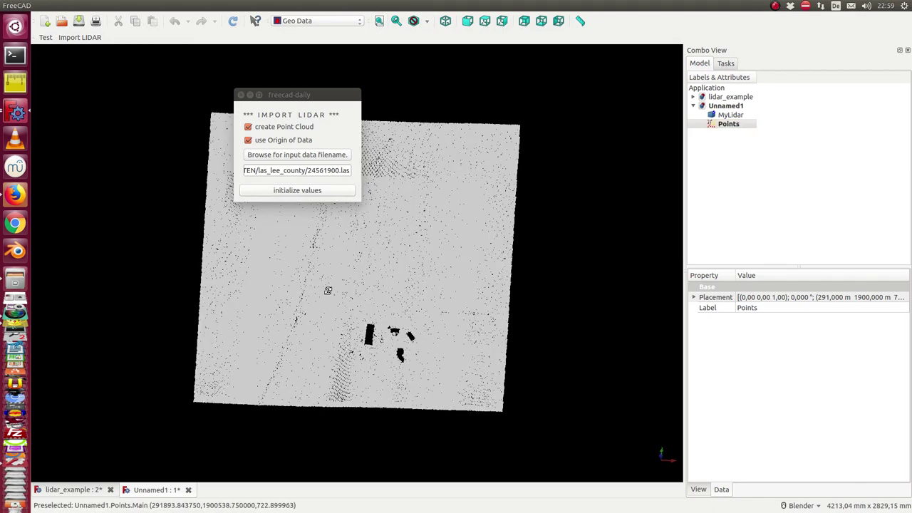
pyautogui.moveTo(328, 291)
pyautogui.mouseDown(button='middle')
pyautogui.moveTo(341, 282)
pyautogui.moveTo(261, 302)
pyautogui.mouseUp(button='middle')
pyautogui.scroll(3, 341, 282)
pyautogui.scroll(2, 336, 283)
pyautogui.scroll(-2, 329, 282)
pyautogui.scroll(2, 329, 282)
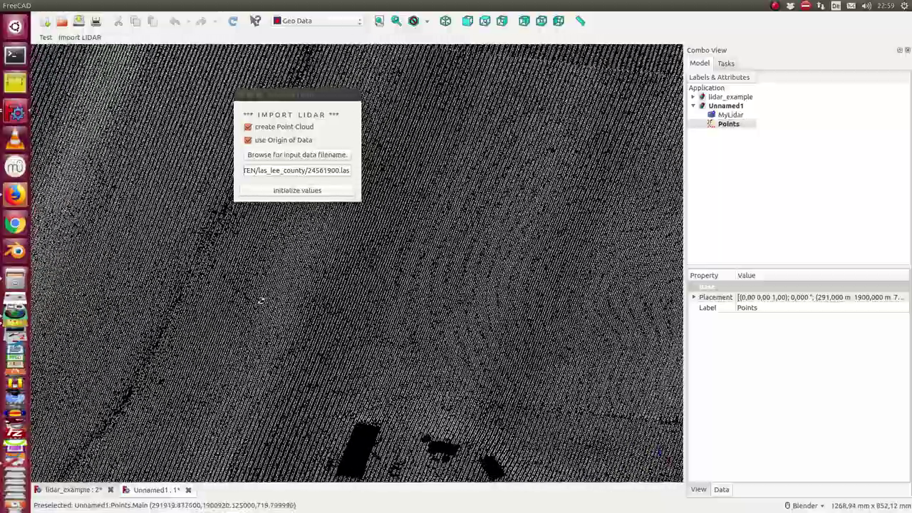
pyautogui.scroll(-2, 271, 302)
pyautogui.scroll(-3, 271, 301)
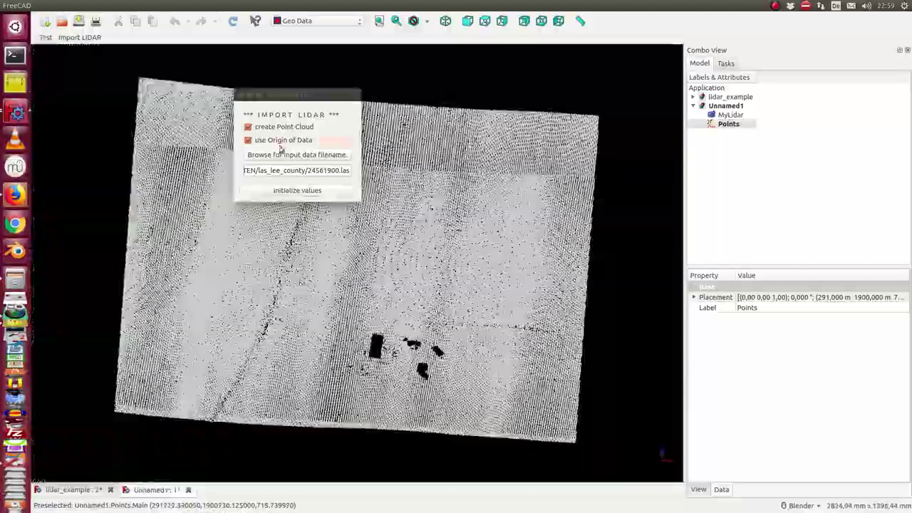
# Step: Pick 24561902.las as the input file and load it as MyLidar001 and Points001
pyautogui.click(287, 156)
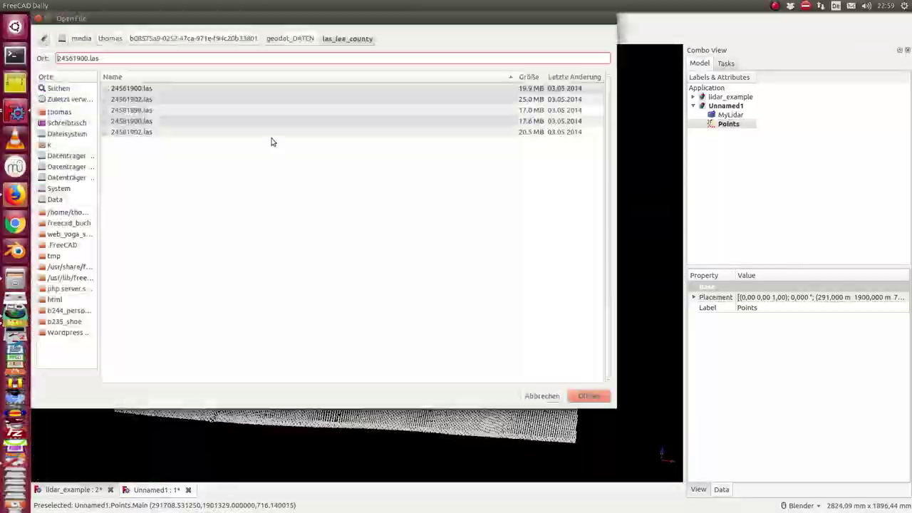
pyautogui.click(144, 104)
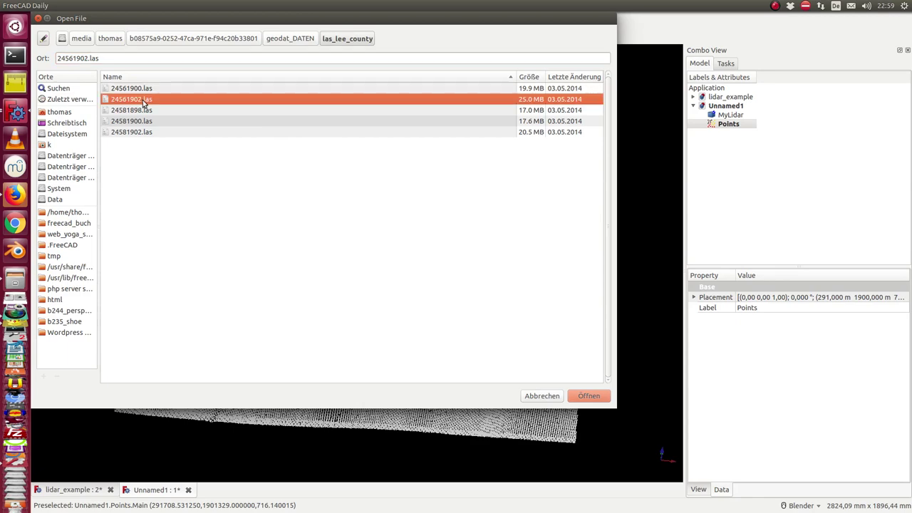
pyautogui.click(586, 397)
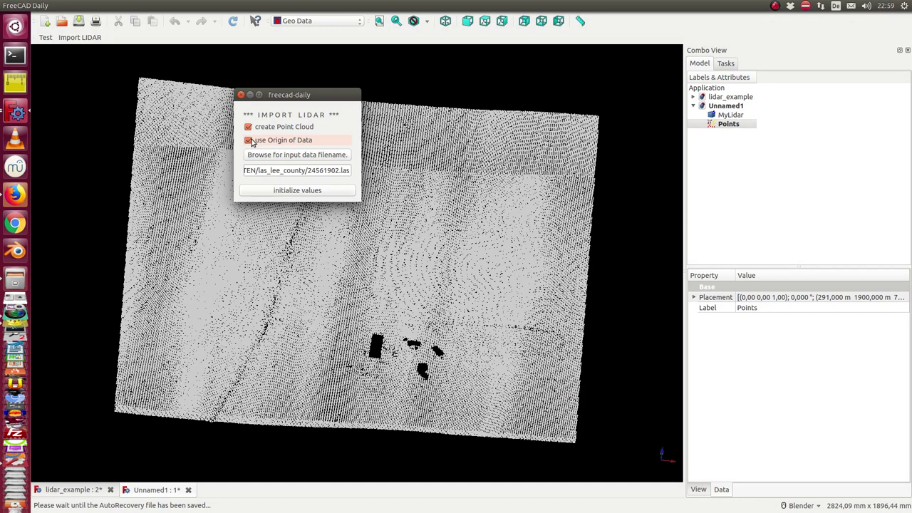
pyautogui.click(282, 190)
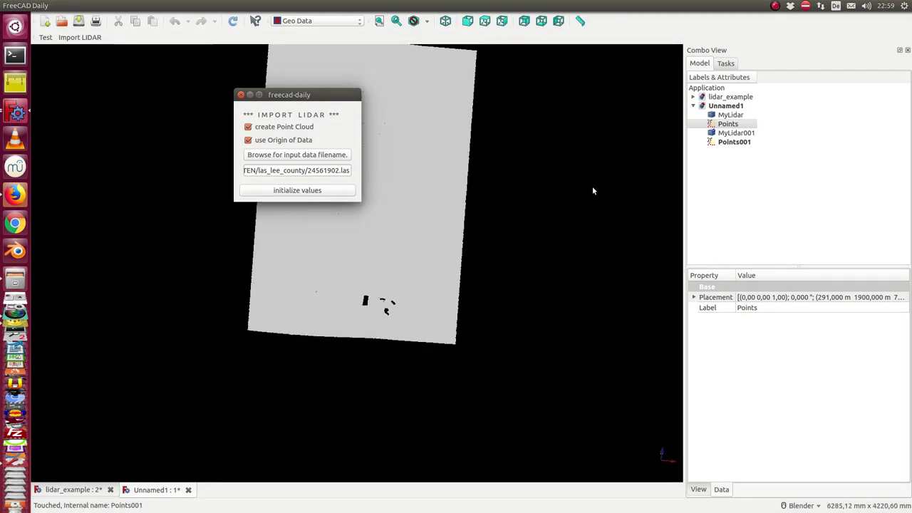
pyautogui.moveTo(317, 100); pyautogui.dragTo(205, 82)
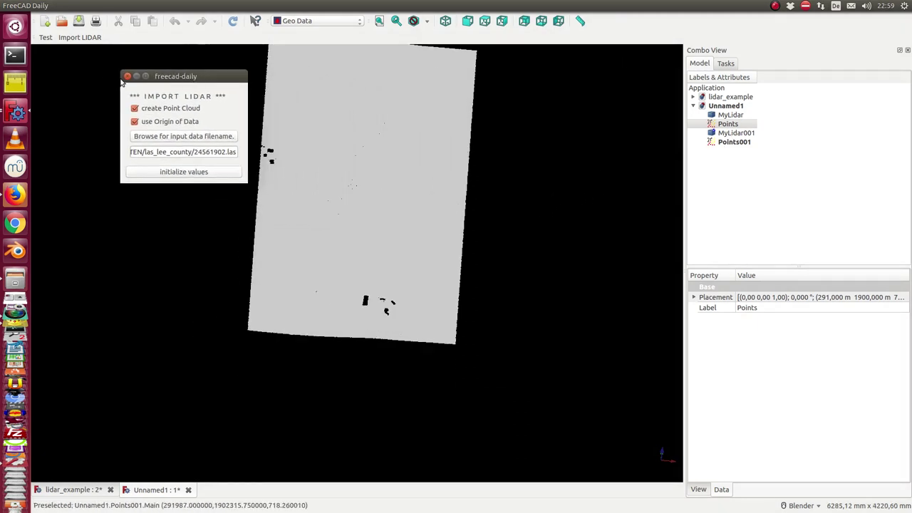
# Step: Show MyLidar's properties in a taller, wider property list, with the cloud seen from top view
pyautogui.click(727, 143)
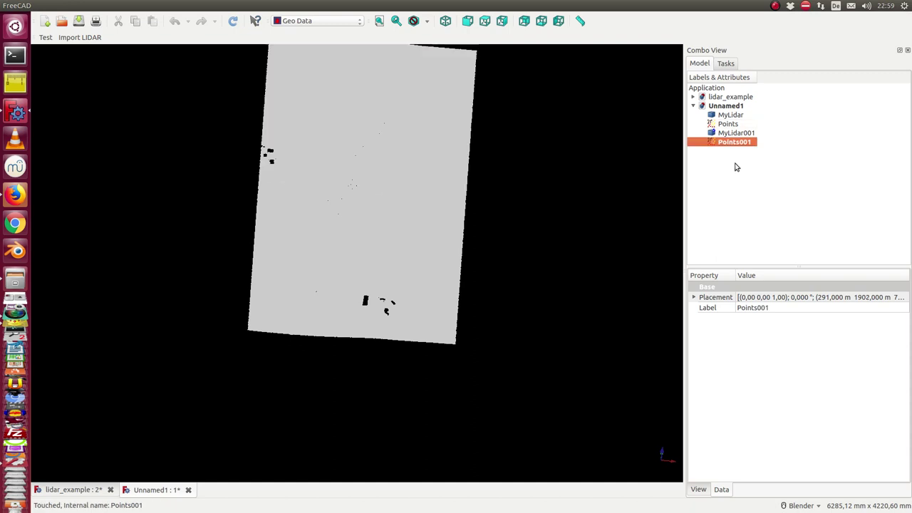
pyautogui.click(729, 116)
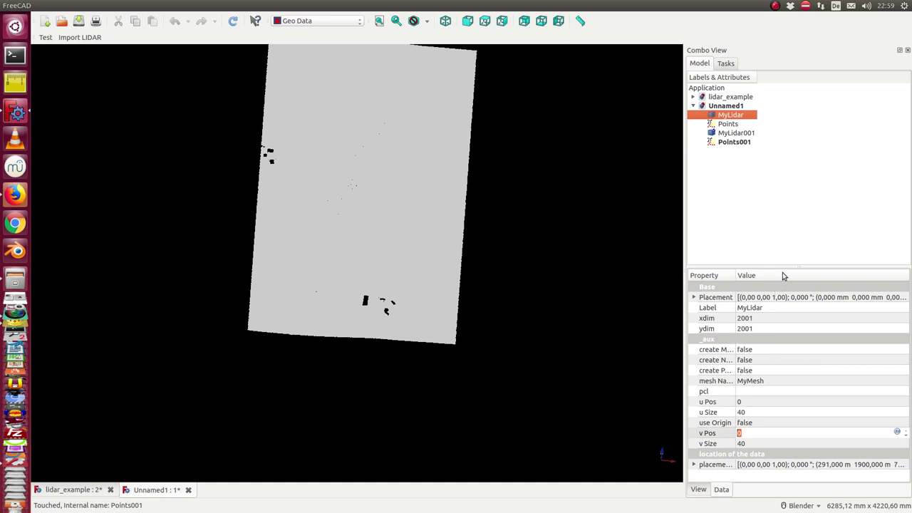
pyautogui.moveTo(799, 266); pyautogui.dragTo(810, 165)
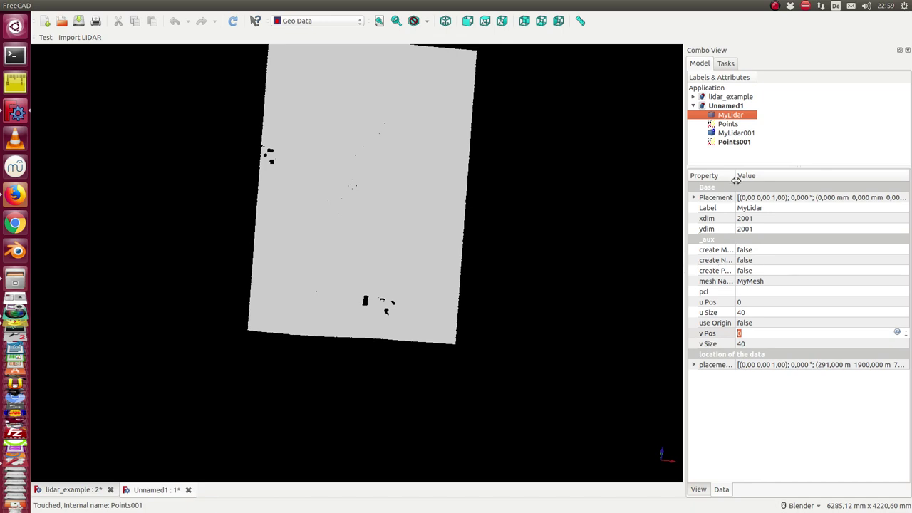
pyautogui.moveTo(736, 180); pyautogui.dragTo(776, 177)
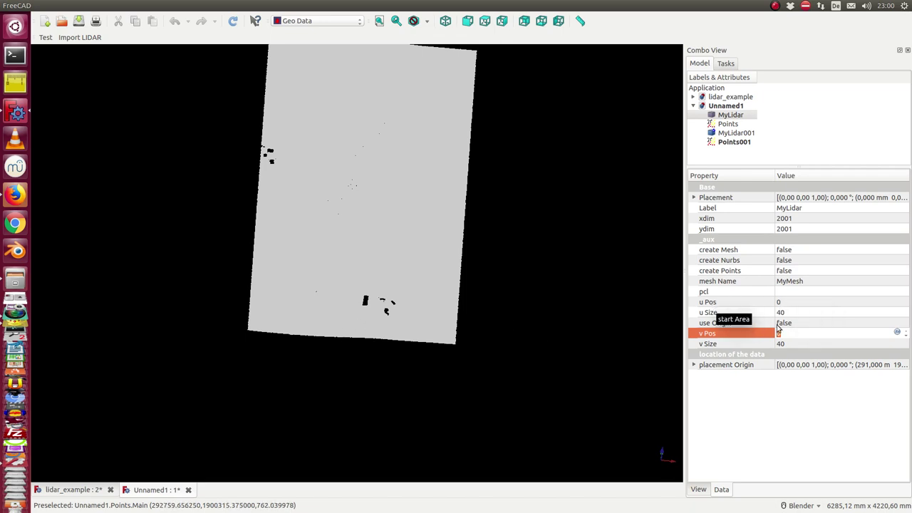
pyautogui.click(248, 334)
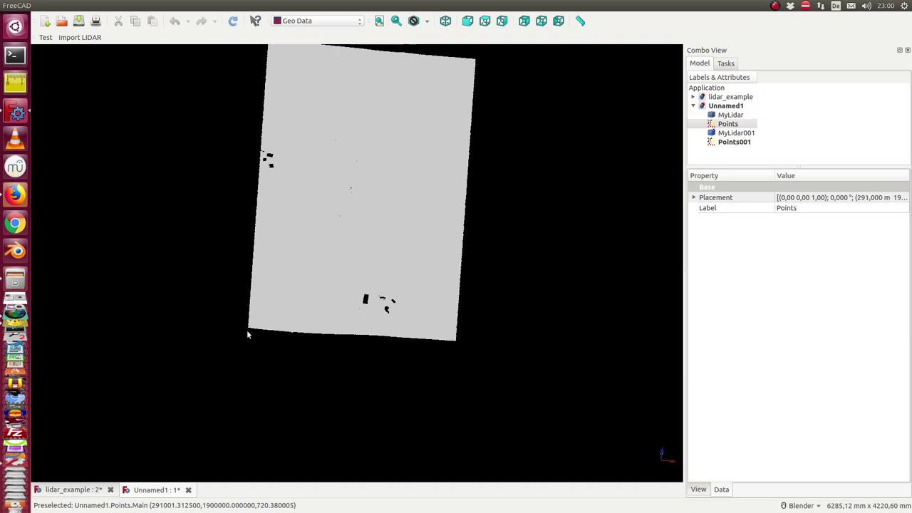
pyautogui.press('2')
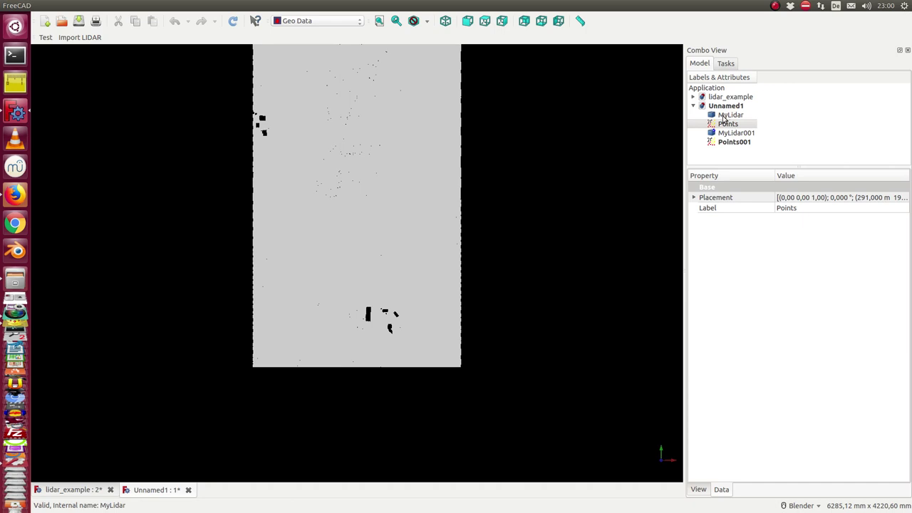
pyautogui.click(723, 115)
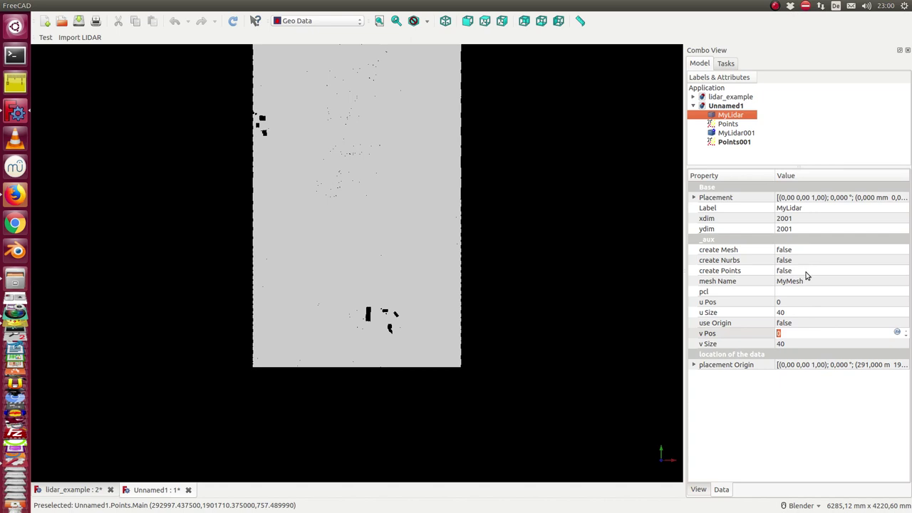
# Step: Set MyLidar's create Points, use Origin and create Mesh to true, then select Points and Points001
pyautogui.click(807, 272)
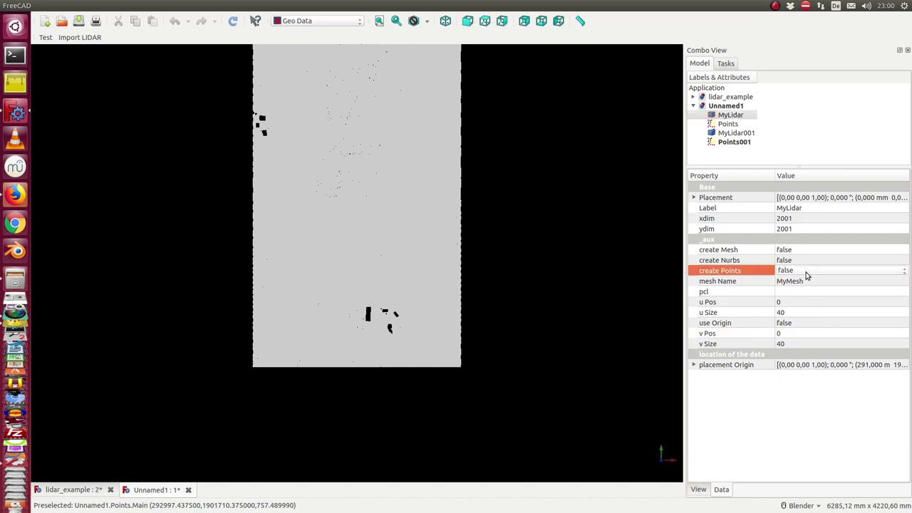
pyautogui.click(815, 325)
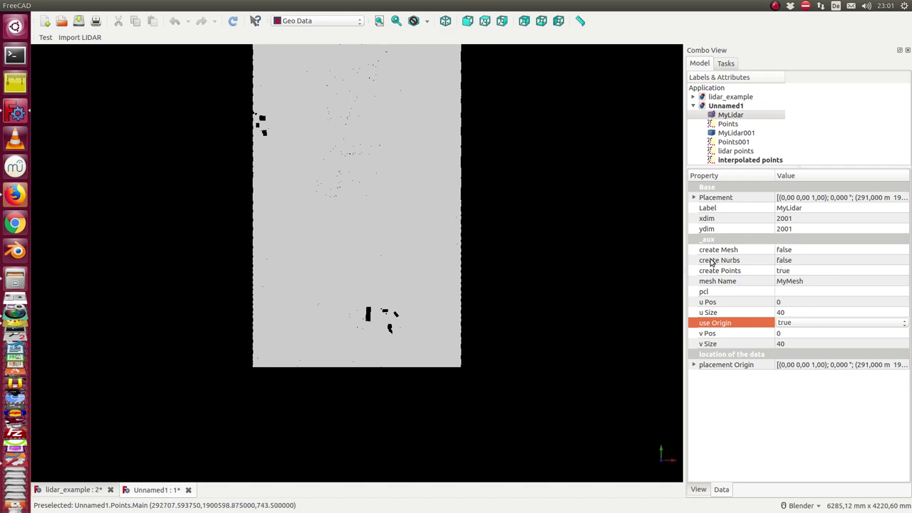
pyautogui.click(818, 250)
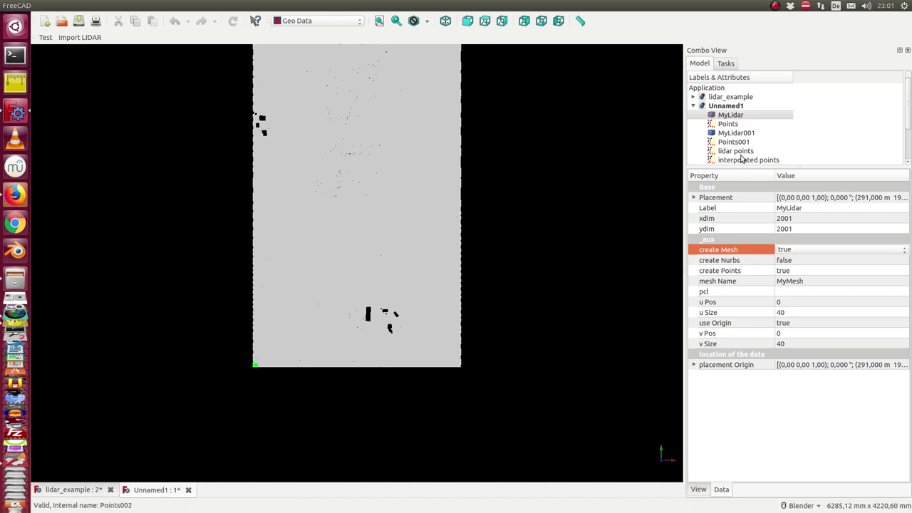
pyautogui.click(727, 125)
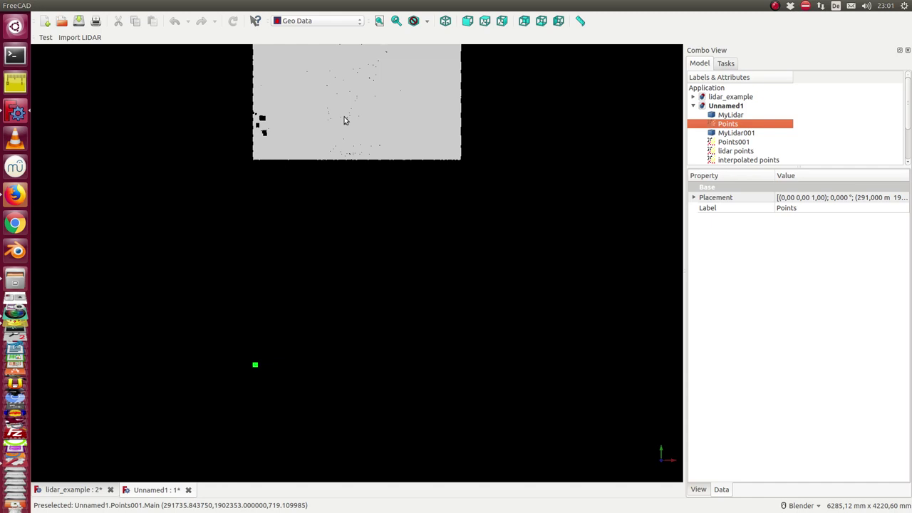
pyautogui.click(727, 145)
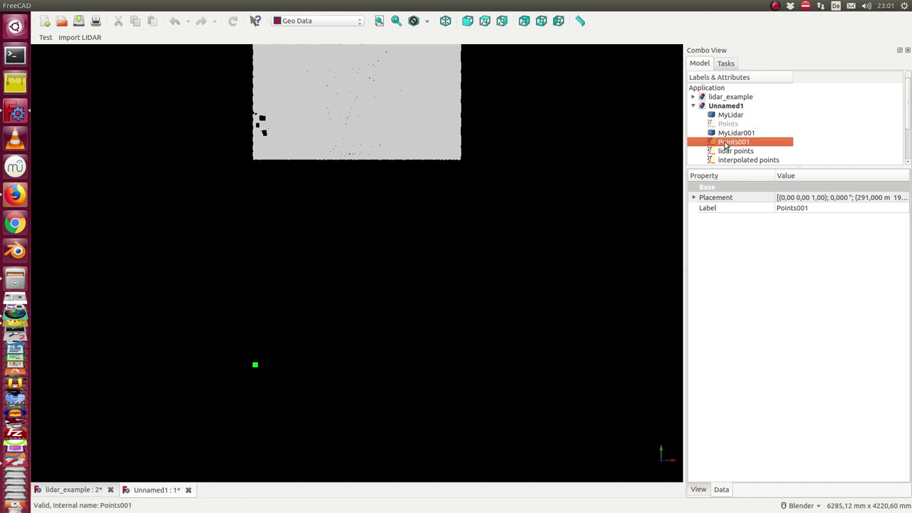
# Step: Fit and zoom the view, then delete the selected intermediate point objects
pyautogui.click(380, 21)
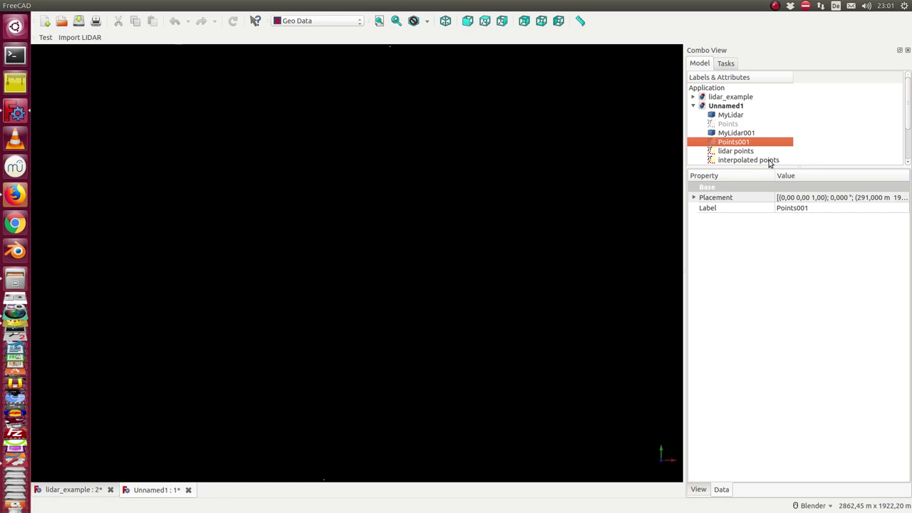
pyautogui.scroll(-2, 770, 161)
pyautogui.scroll(2, 749, 128)
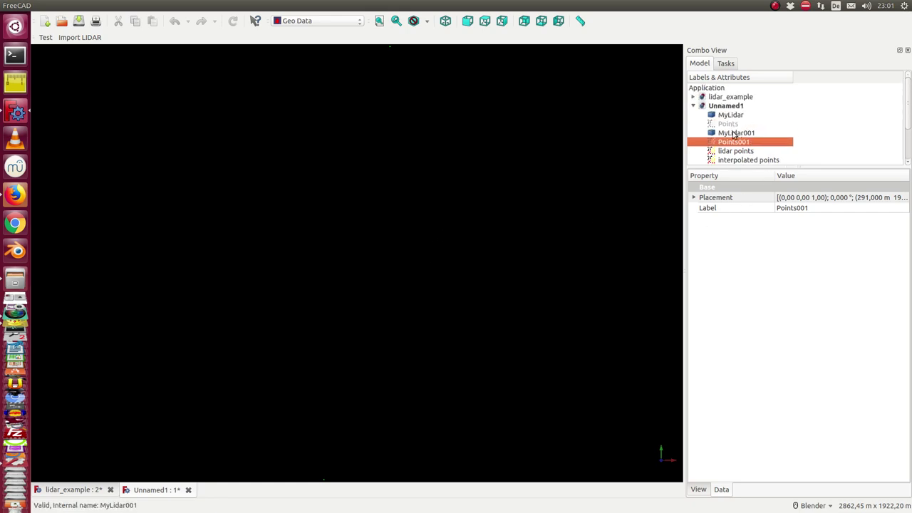
pyautogui.scroll(-3, 439, 216)
pyautogui.scroll(-1, 758, 146)
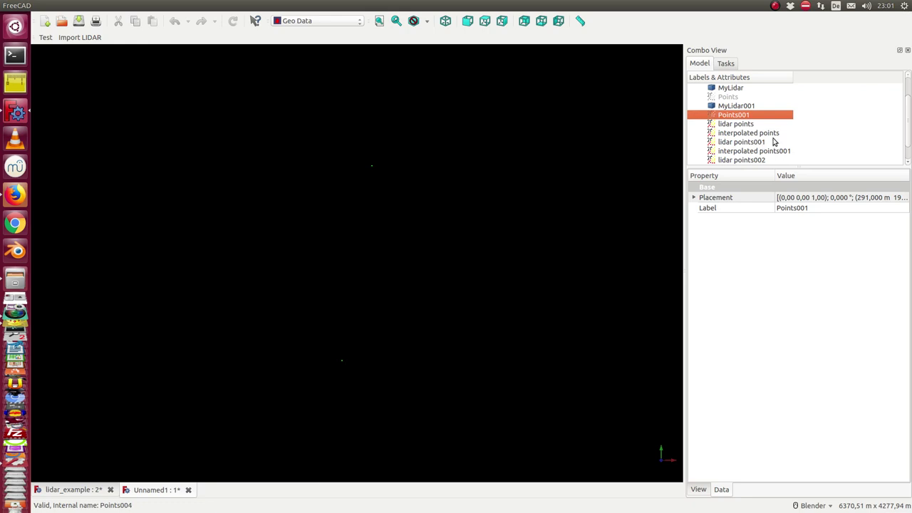
pyautogui.scroll(-1, 782, 141)
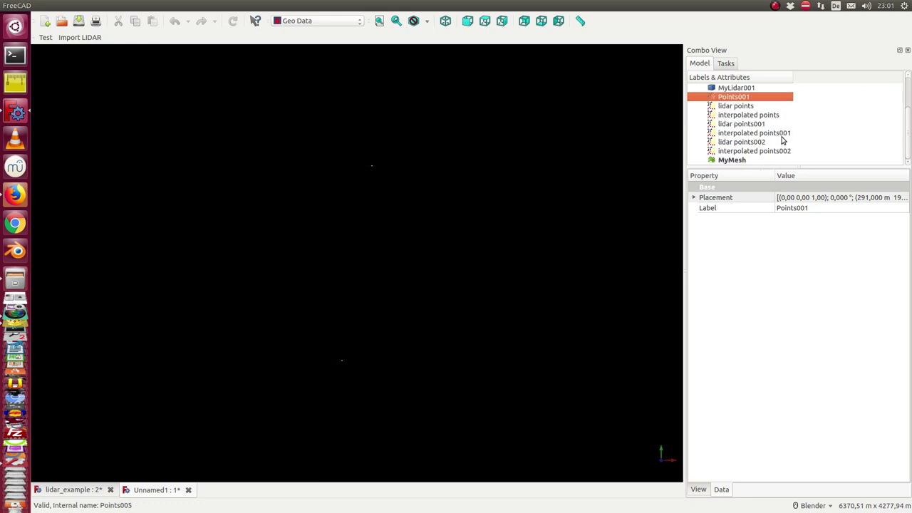
pyautogui.hotkey('shift', 'Down')
pyautogui.hotkey('shift', 'Down')
pyautogui.hotkey('shift', 'Down')
pyautogui.hotkey('shift', 'Down')
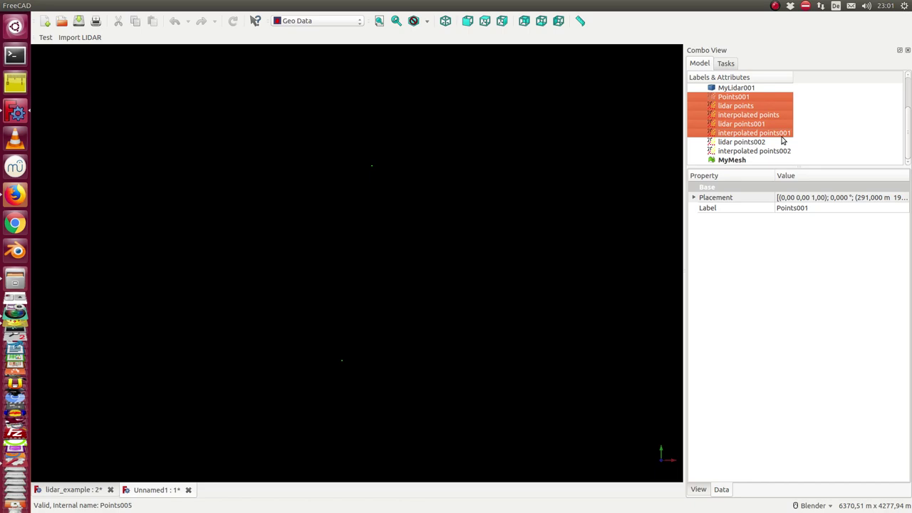
pyautogui.press('Delete')
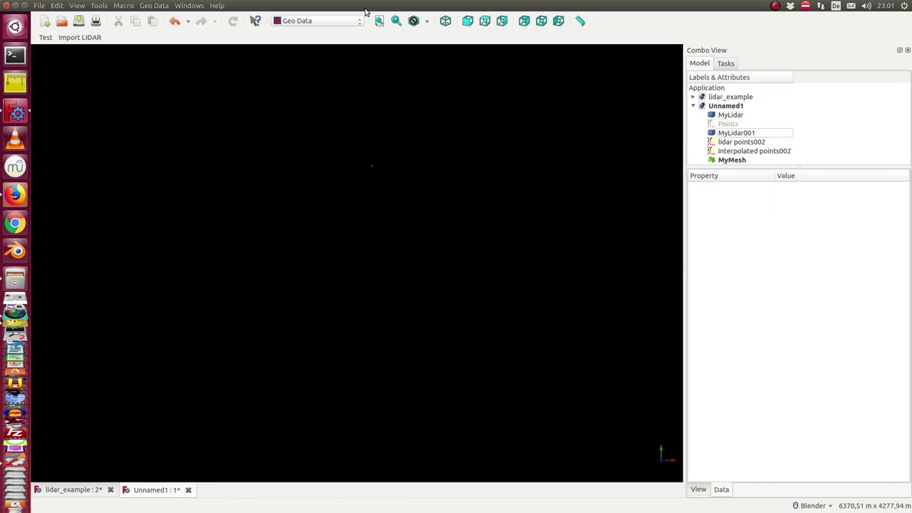
# Step: Orbit the green point grid near-frontal and select MyMesh to inspect its 1681 points, 3200 faces
pyautogui.click(379, 22)
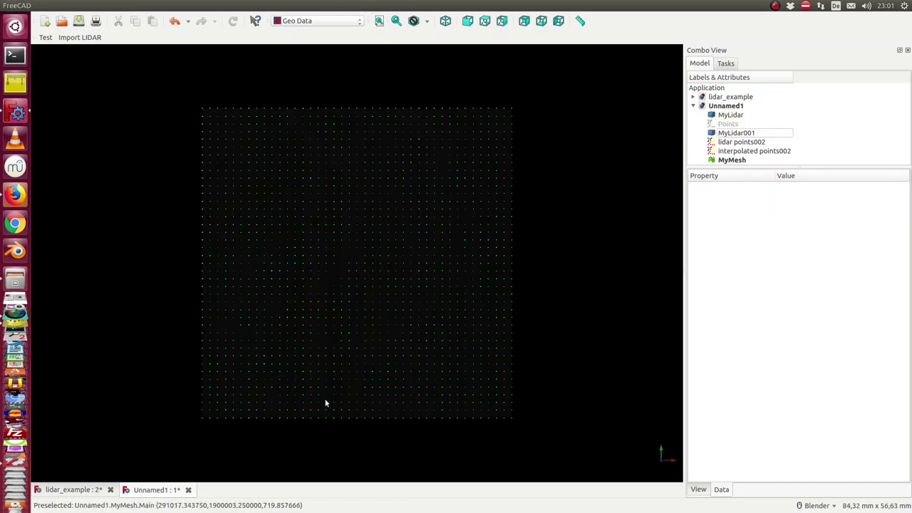
pyautogui.moveTo(324, 385)
pyautogui.mouseDown(button='middle')
pyautogui.moveTo(311, 349)
pyautogui.moveTo(338, 330)
pyautogui.mouseUp(button='middle')
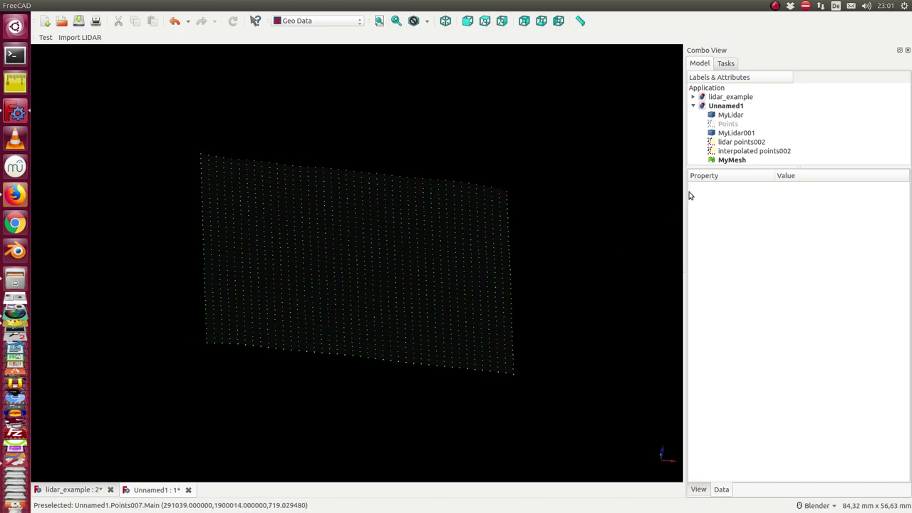
pyautogui.moveTo(600, 175); pyautogui.dragTo(594, 165, button='middle')
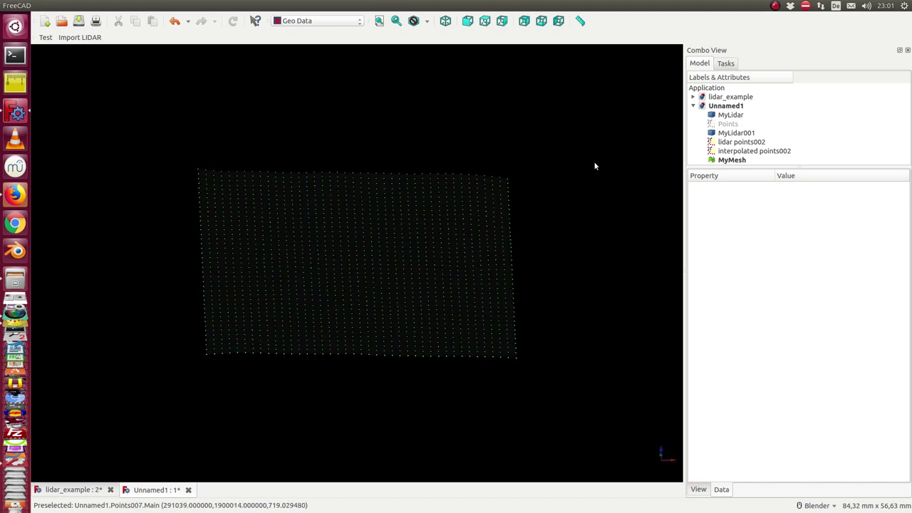
pyautogui.click(733, 161)
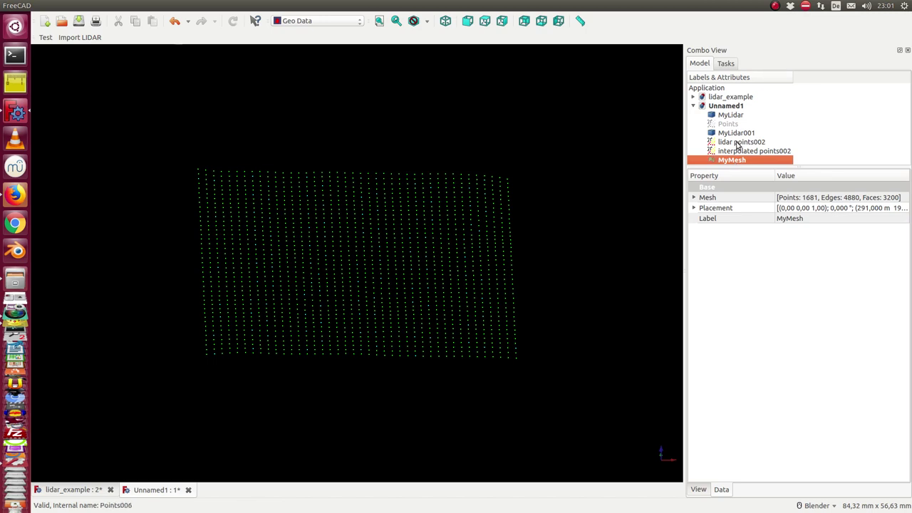
pyautogui.click(738, 151)
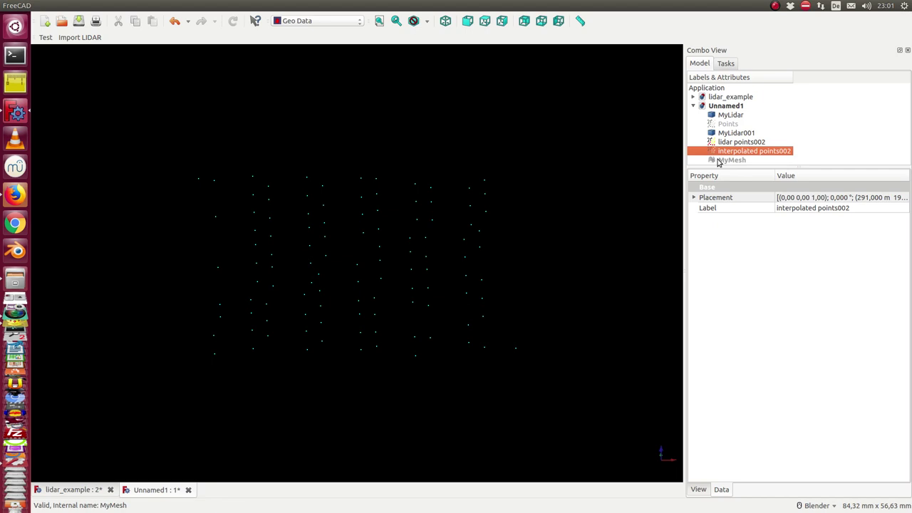
pyautogui.click(727, 161)
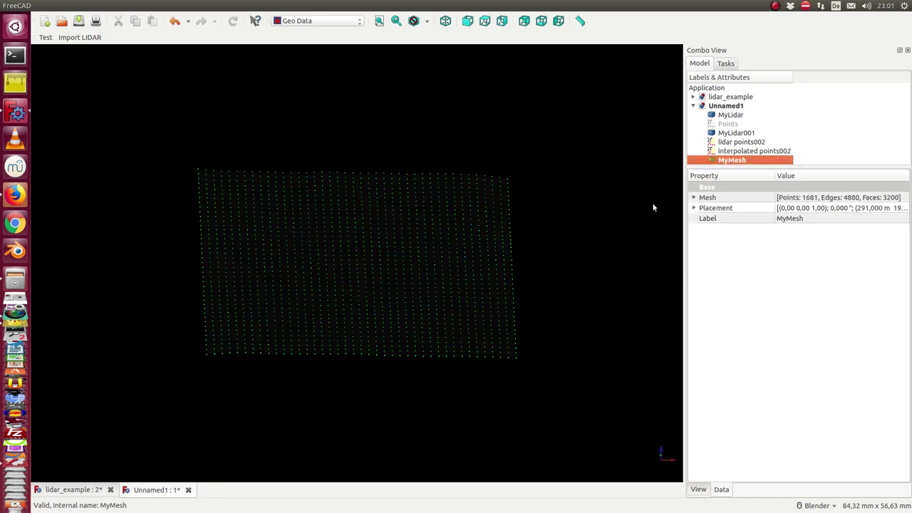
pyautogui.scroll(-6, 653, 207)
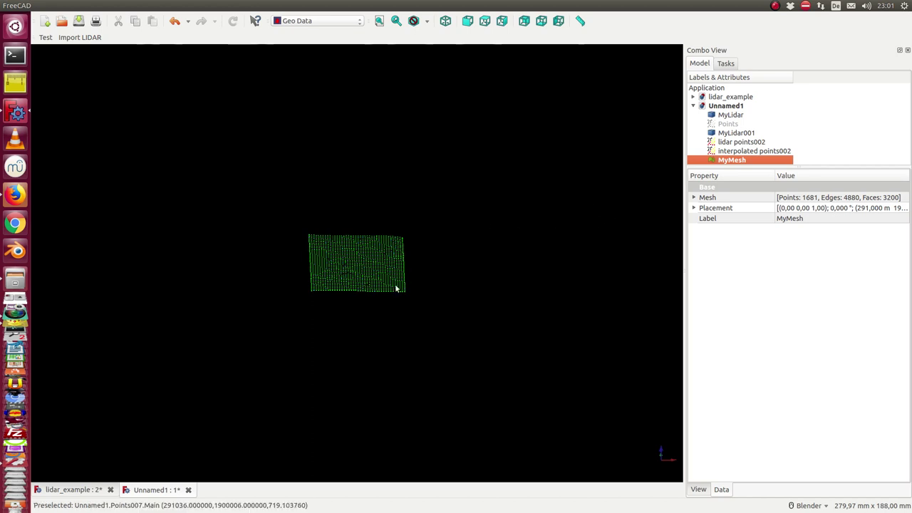
pyautogui.scroll(4, 403, 292)
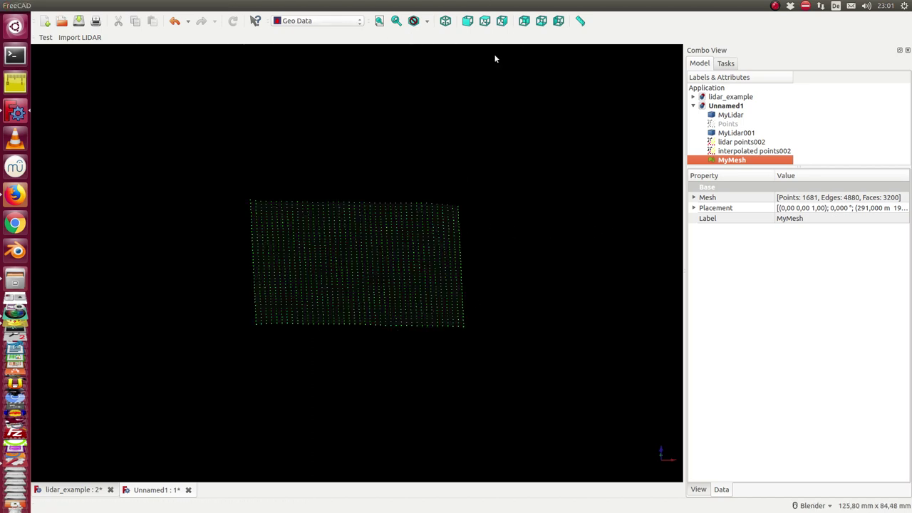
# Step: Give MyMesh an orange emissive material colour via Appearance and view it obliquely
pyautogui.rightClick(723, 162)
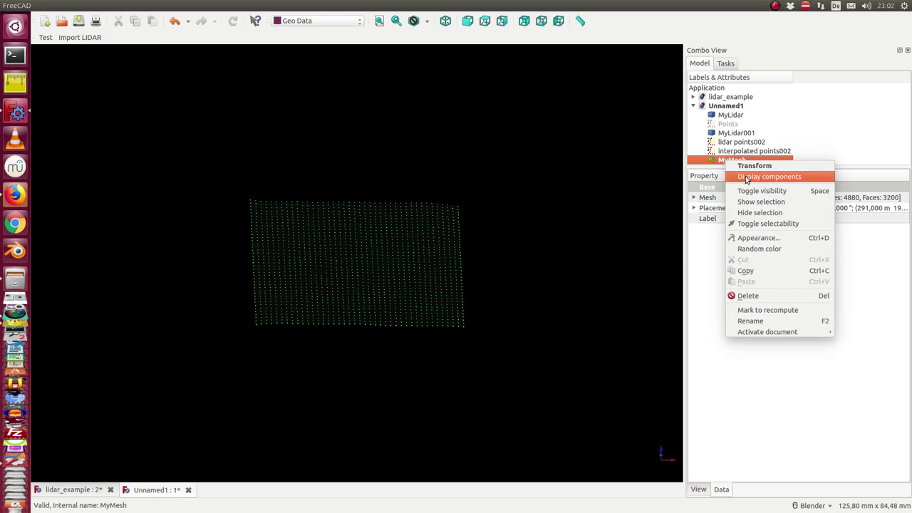
pyautogui.click(771, 242)
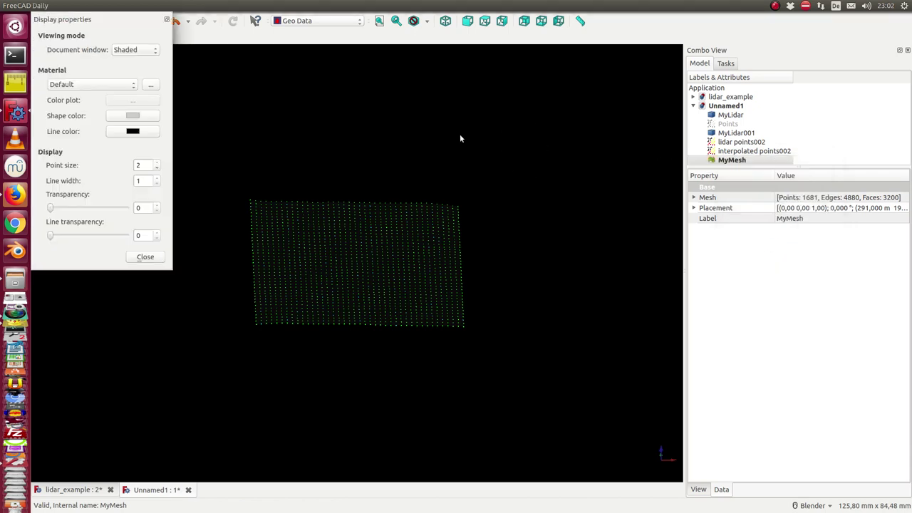
pyautogui.click(149, 87)
pyautogui.click(120, 128)
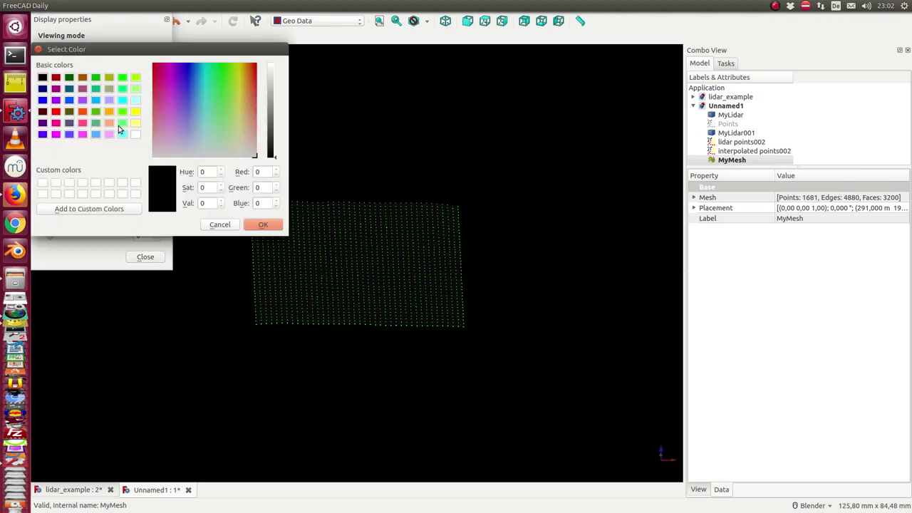
pyautogui.click(82, 112)
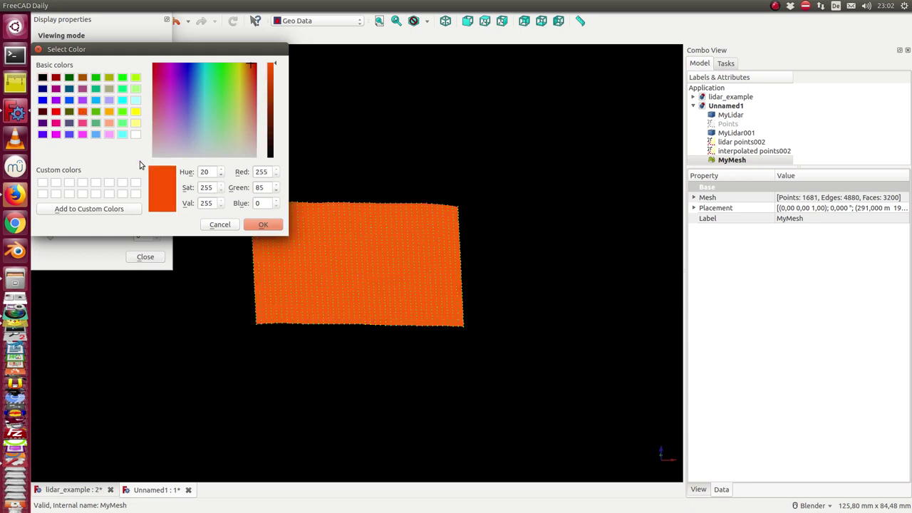
pyautogui.click(255, 225)
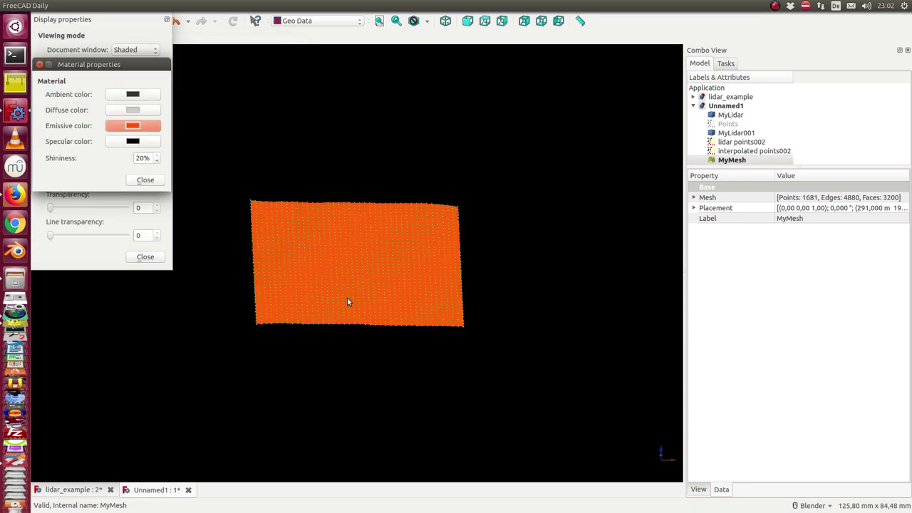
pyautogui.click(145, 180)
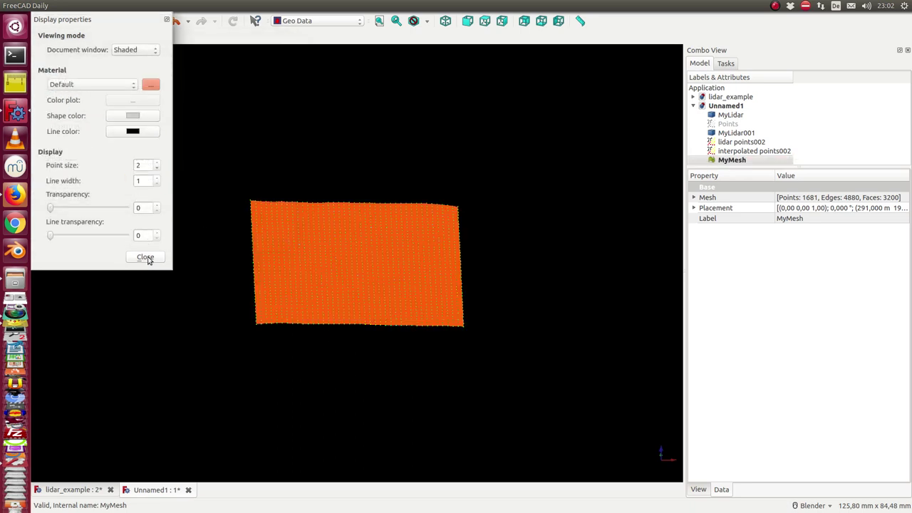
pyautogui.click(145, 257)
pyautogui.moveTo(283, 371)
pyautogui.mouseDown(button='middle')
pyautogui.moveTo(383, 347)
pyautogui.moveTo(397, 377)
pyautogui.moveTo(432, 332)
pyautogui.moveTo(395, 328)
pyautogui.moveTo(423, 366)
pyautogui.mouseUp(button='middle')
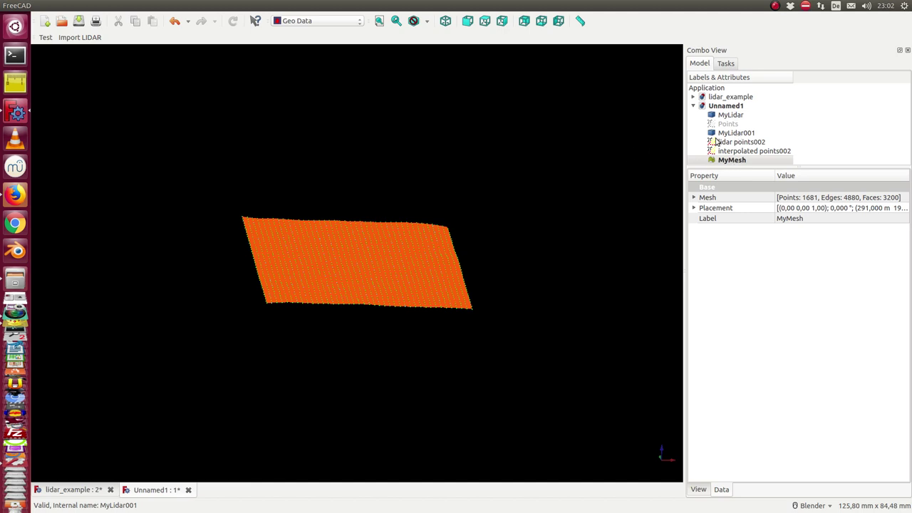
# Step: Enter u Pos 520, u Size 100, v Pos 300 and v Size 240 on MyLidar to recompute the area
pyautogui.click(716, 137)
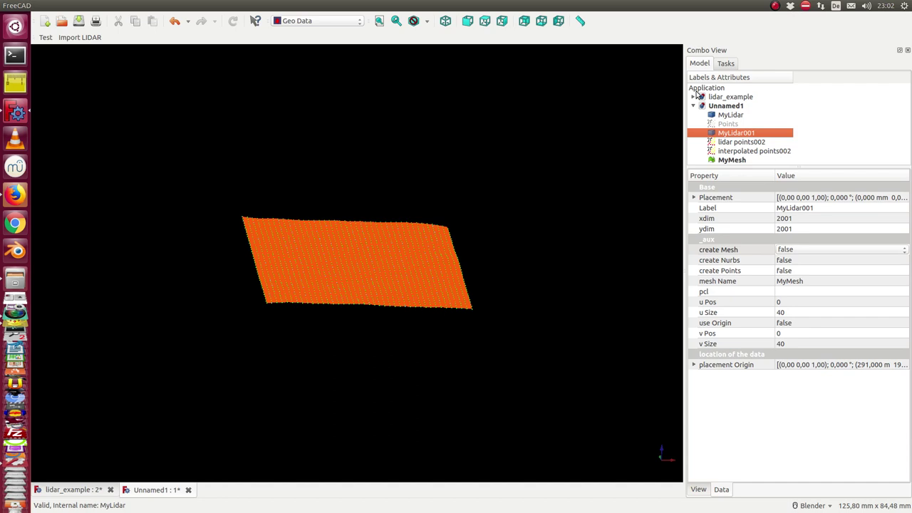
pyautogui.click(728, 115)
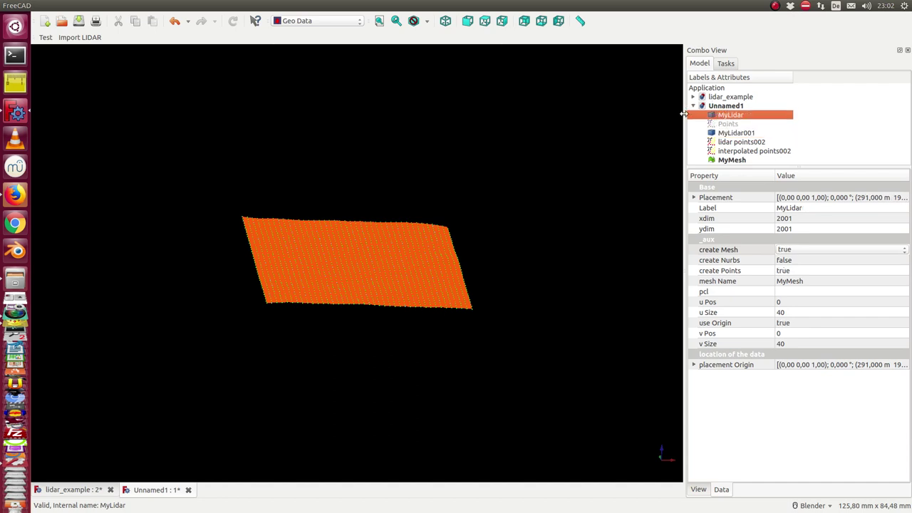
pyautogui.click(790, 305)
pyautogui.write('520')
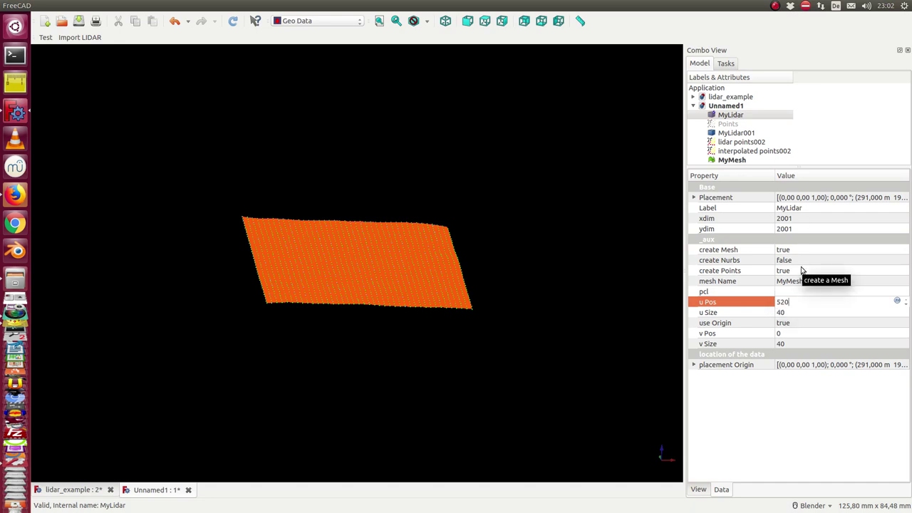
pyautogui.press('Tab')
pyautogui.write('1')
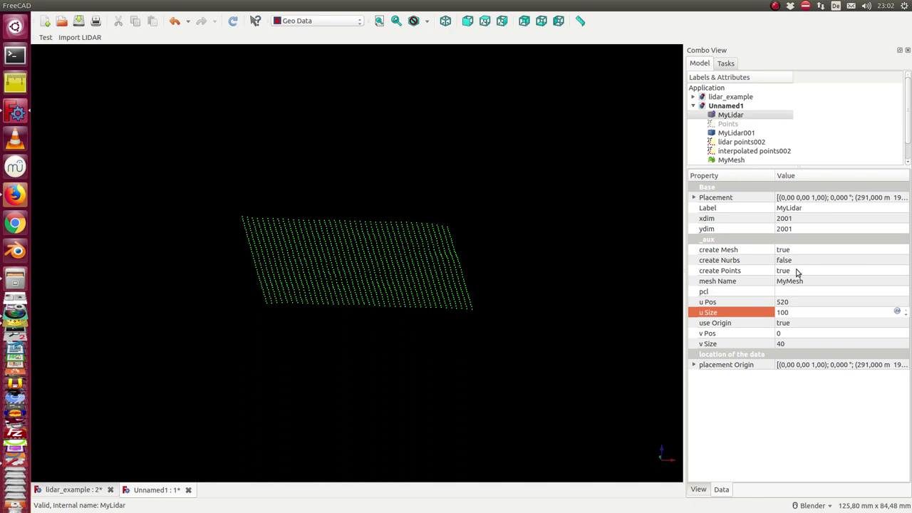
pyautogui.click(798, 334)
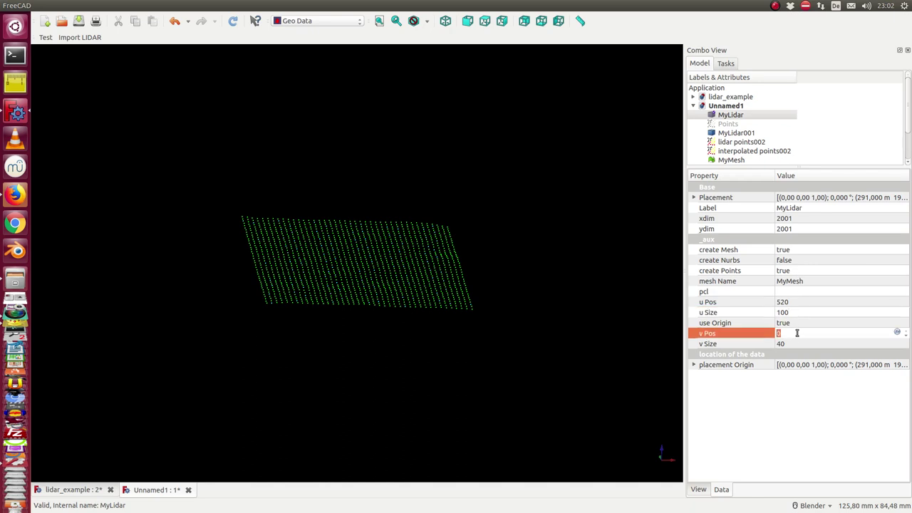
pyautogui.write('300')
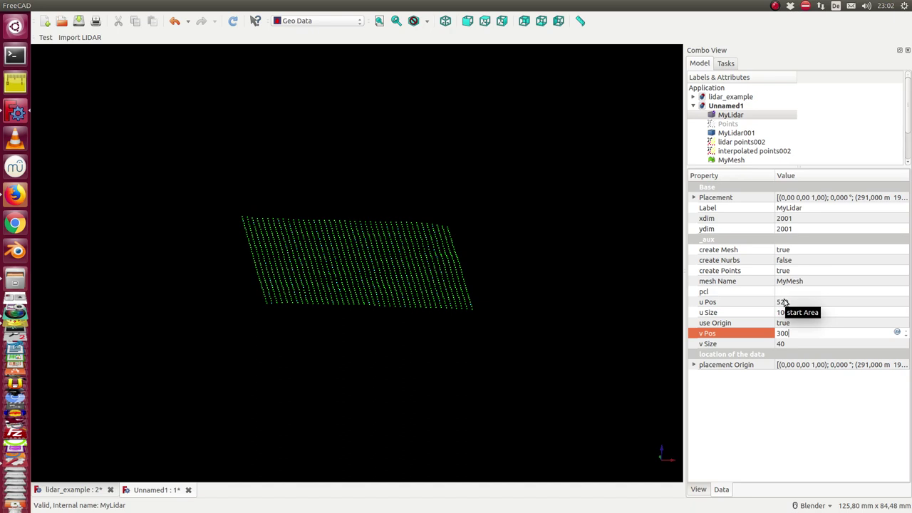
pyautogui.press('Tab')
pyautogui.write('240')
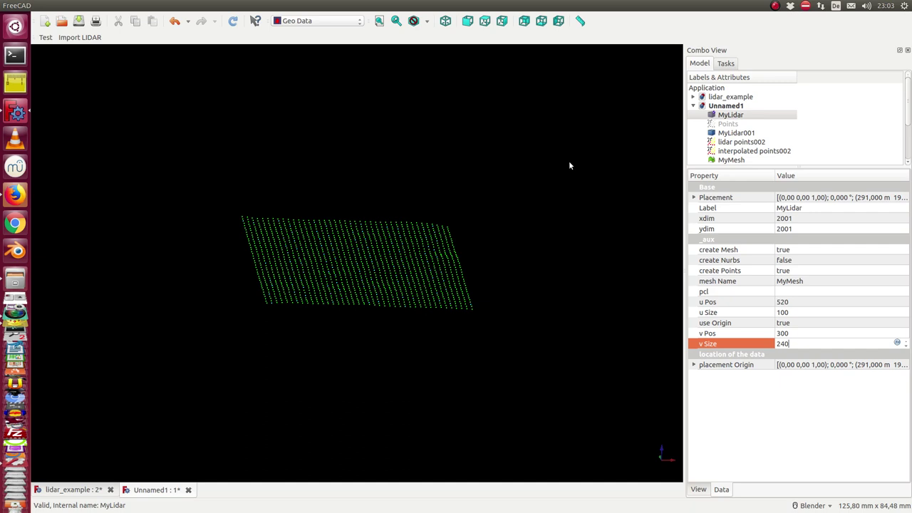
pyautogui.press('Return')
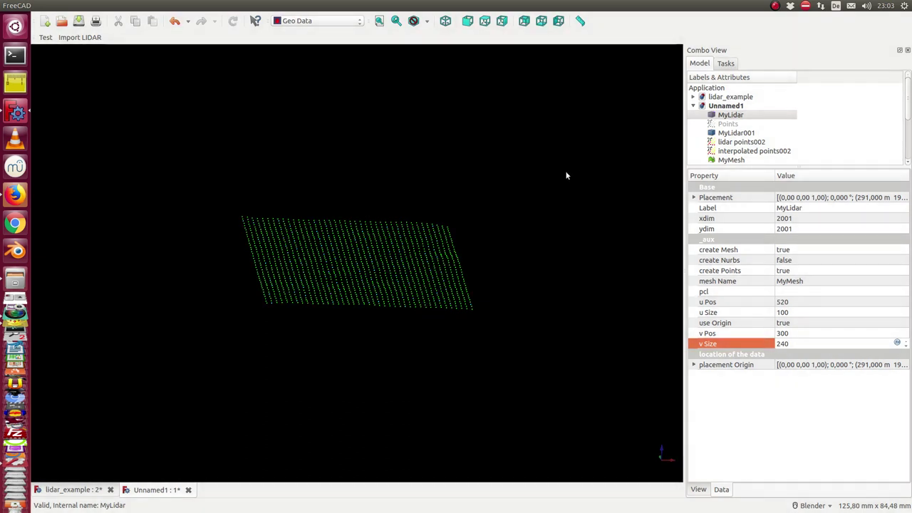
pyautogui.scroll(-3, 797, 136)
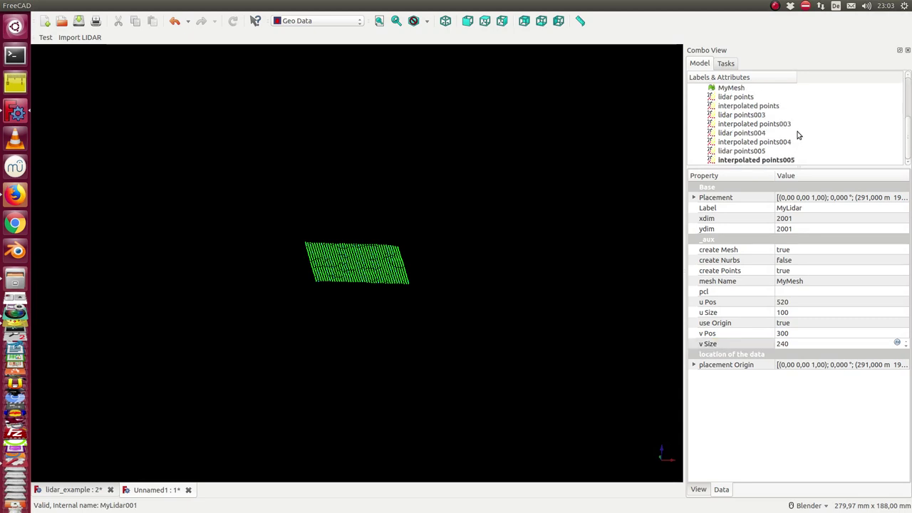
# Step: Delete the six older lidar and interpolated point sets up to points004
pyautogui.click(379, 22)
pyautogui.moveTo(477, 191)
pyautogui.mouseDown(button='middle')
pyautogui.moveTo(495, 275)
pyautogui.moveTo(589, 207)
pyautogui.mouseUp(button='middle')
pyautogui.scroll(1, 742, 129)
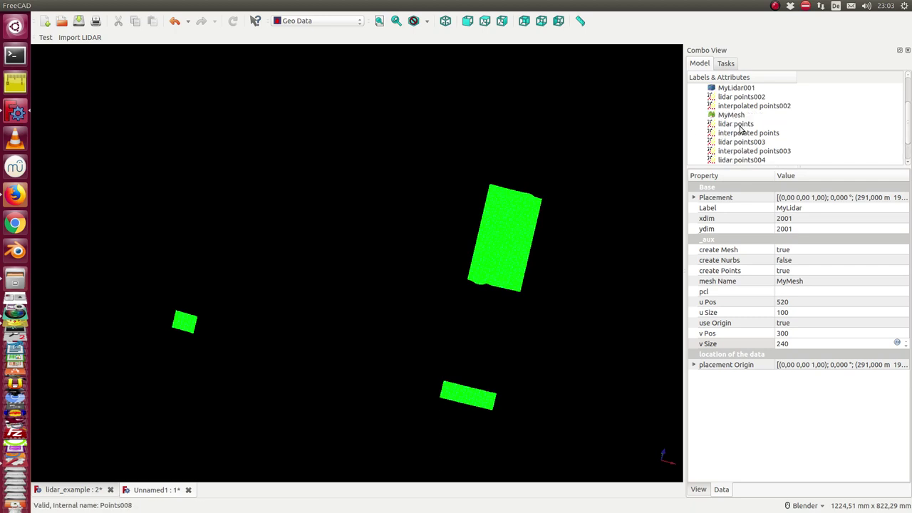
pyautogui.scroll(-1, 742, 129)
pyautogui.click(737, 98)
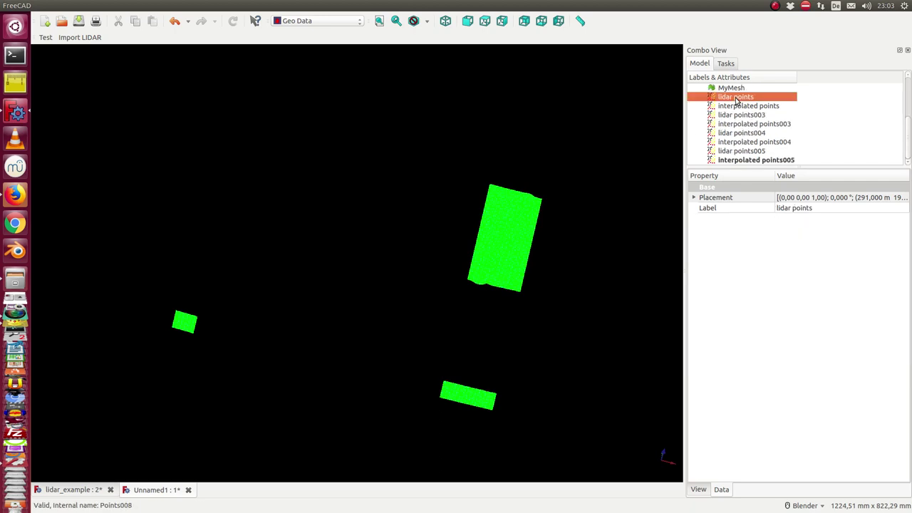
pyautogui.hotkey('shift', 'Down')
pyautogui.hotkey('shift', 'Down')
pyautogui.hotkey('shift', 'Down')
pyautogui.hotkey('shift', 'Down')
pyautogui.hotkey('shift', 'Up')
pyautogui.hotkey('shift', 'Up')
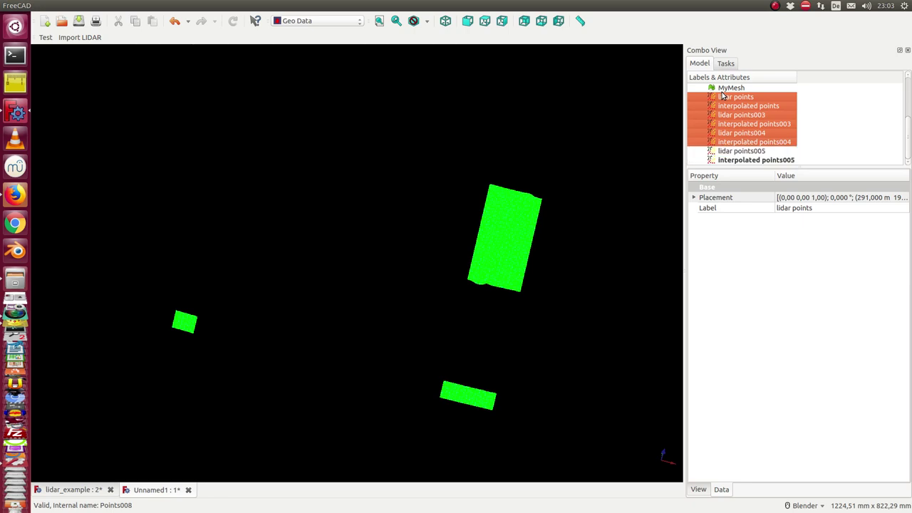
pyautogui.press('Delete')
# Step: Delete the remaining lidar points002 and interpolated points002 sets
pyautogui.scroll(2, 723, 96)
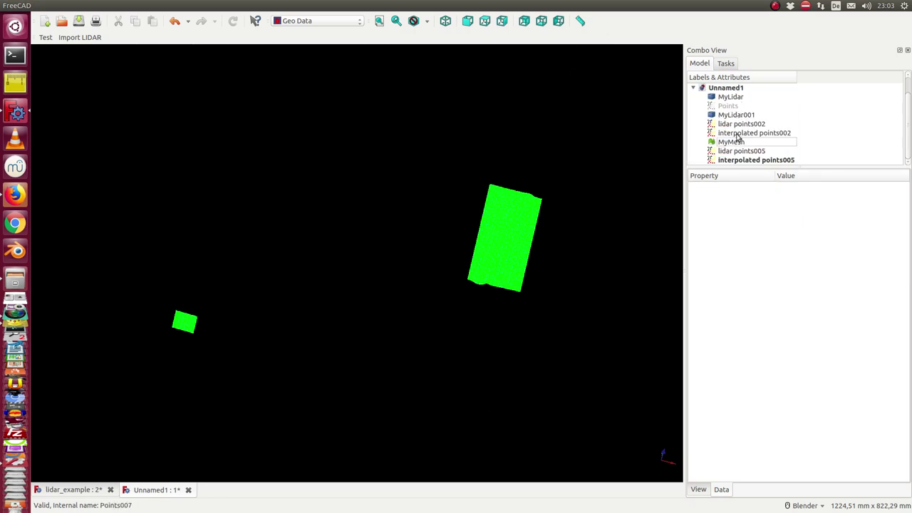
pyautogui.click(738, 124)
pyautogui.hotkey('shift', 'Down')
pyautogui.press('Delete')
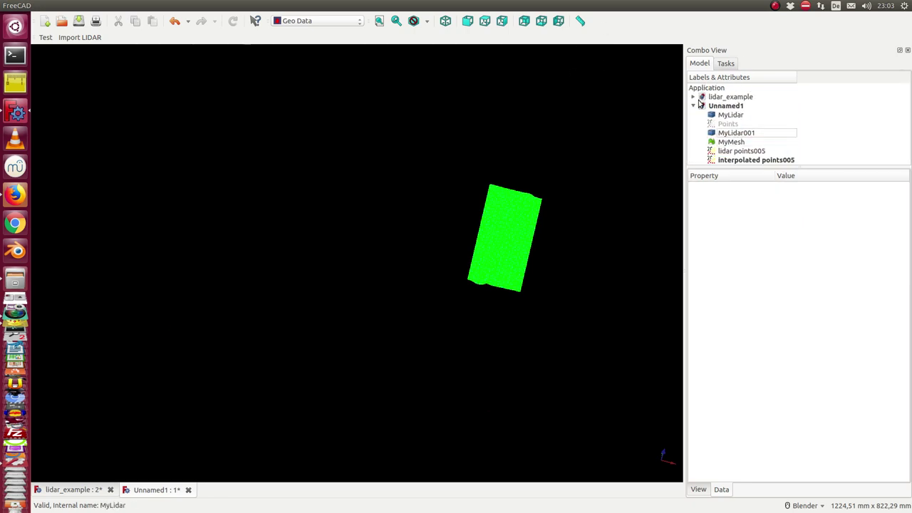
# Step: Fit the view to the 24341-point MyMesh and orbit to a near top-down terrain view
pyautogui.click(733, 142)
pyautogui.moveTo(391, 6)
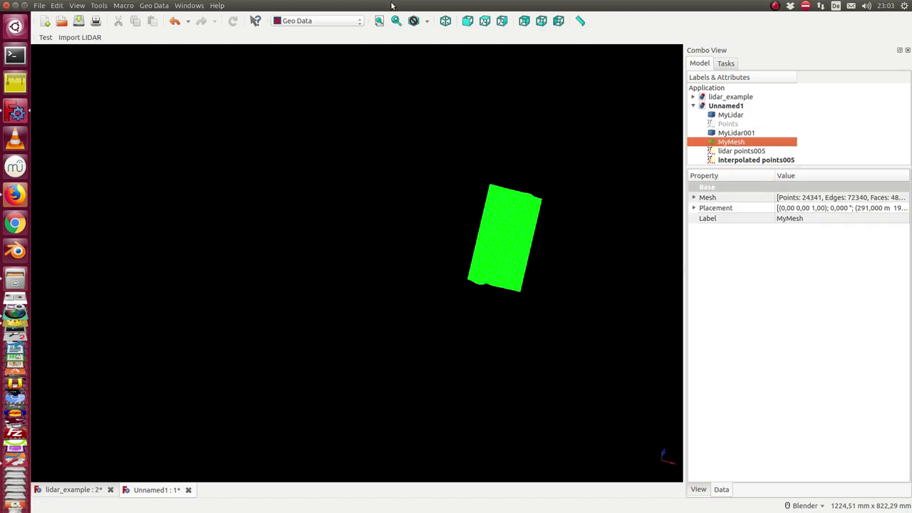
pyautogui.click(379, 21)
pyautogui.moveTo(476, 264)
pyautogui.mouseDown(button='middle')
pyautogui.moveTo(432, 178)
pyautogui.moveTo(449, 188)
pyautogui.mouseUp(button='middle')
pyautogui.scroll(2, 449, 189)
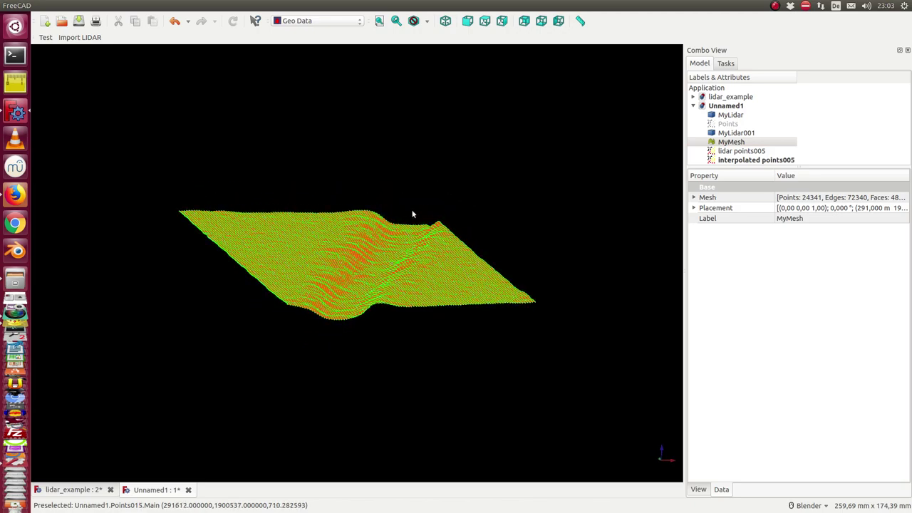
pyautogui.moveTo(413, 212)
pyautogui.mouseDown(button='middle')
pyautogui.moveTo(402, 230)
pyautogui.moveTo(393, 197)
pyautogui.moveTo(399, 206)
pyautogui.mouseUp(button='middle')
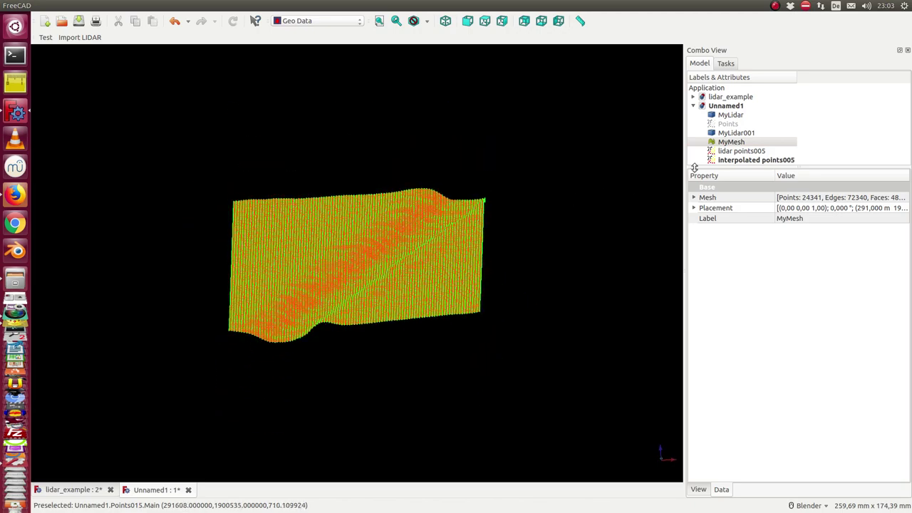
pyautogui.click(733, 152)
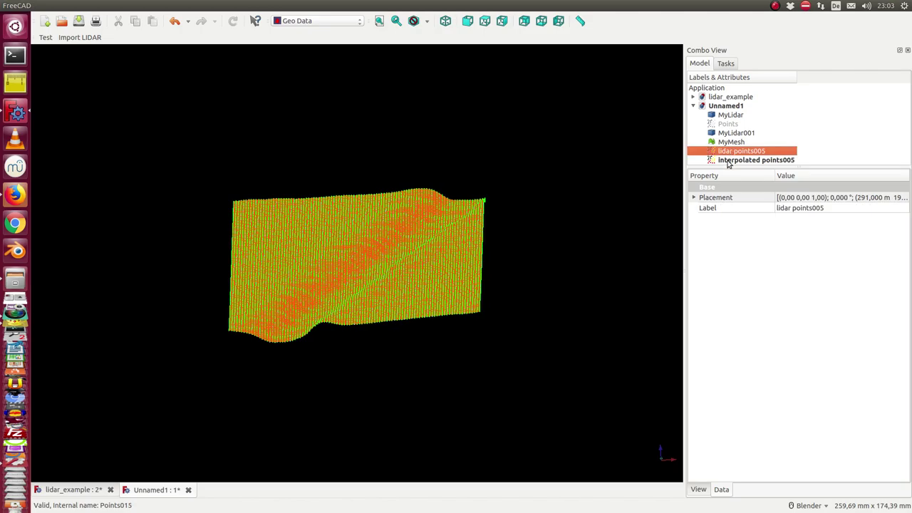
# Step: Hide the lidar points005 and interpolated points005 sets
pyautogui.press('space')
pyautogui.click(729, 160)
pyautogui.press('space')
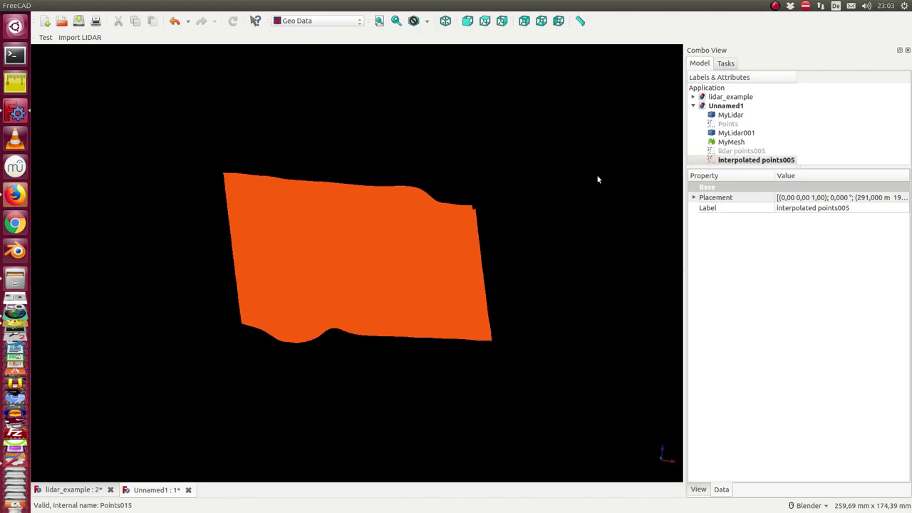
# Step: Show the full Points cloud and look at it in top view
pyautogui.click(723, 124)
pyautogui.press('space')
pyautogui.moveTo(592, 179)
pyautogui.mouseDown(button='middle')
pyautogui.moveTo(464, 195)
pyautogui.moveTo(401, 216)
pyautogui.mouseUp(button='middle')
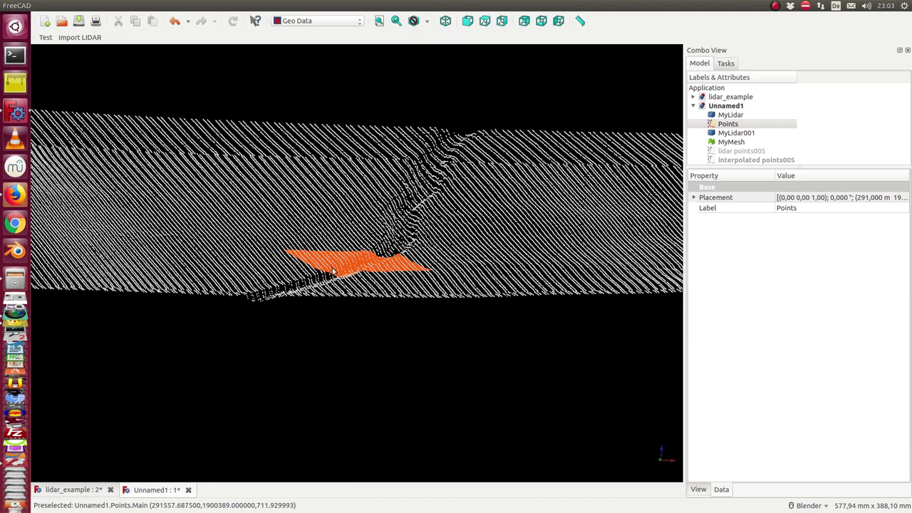
pyautogui.scroll(2, 405, 227)
pyautogui.press('2')
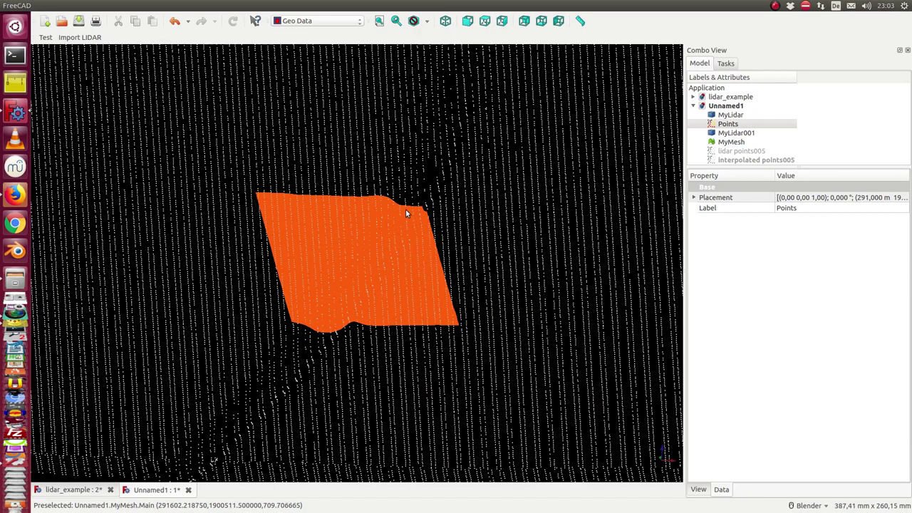
# Step: Hide the dense Points cloud and show the lidar points005 subset
pyautogui.click(724, 151)
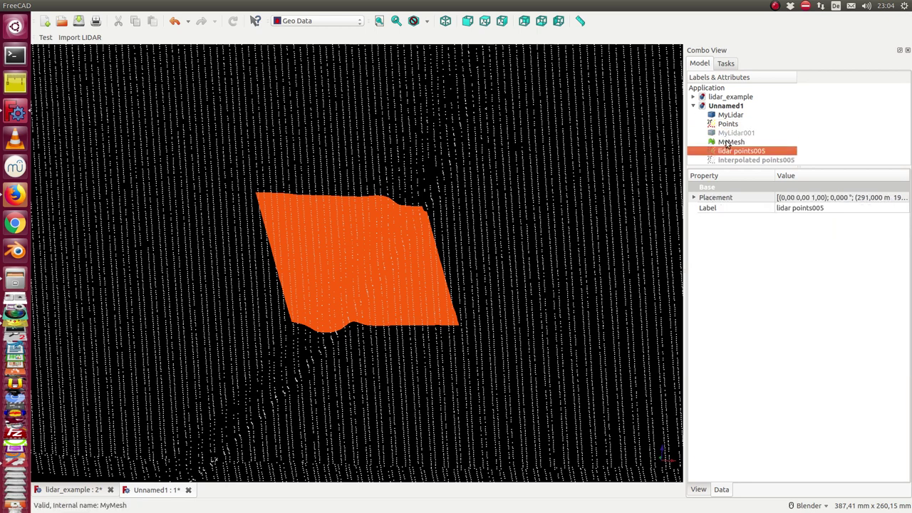
pyautogui.click(728, 142)
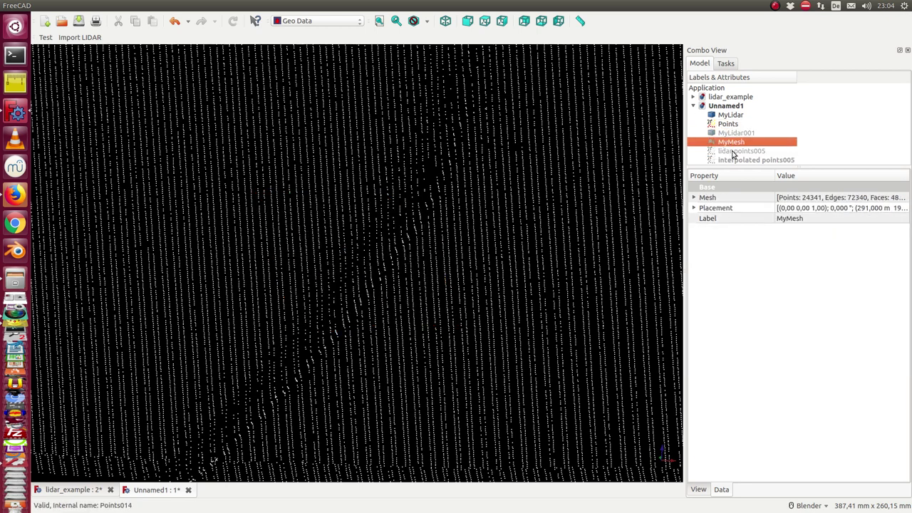
pyautogui.click(728, 125)
pyautogui.press('space')
pyautogui.click(732, 152)
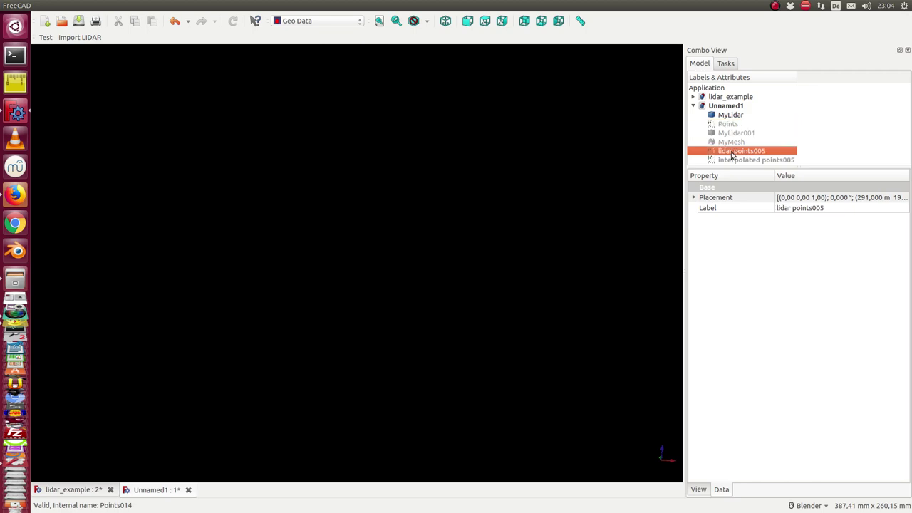
pyautogui.press('space')
pyautogui.moveTo(489, 255)
pyautogui.mouseDown(button='middle')
pyautogui.moveTo(404, 325)
pyautogui.moveTo(403, 297)
pyautogui.moveTo(407, 321)
pyautogui.moveTo(333, 244)
pyautogui.moveTo(309, 256)
pyautogui.mouseUp(button='middle')
# Step: Show interpolated points005 and toggle MyMesh visibility while tilting the view
pyautogui.click(727, 159)
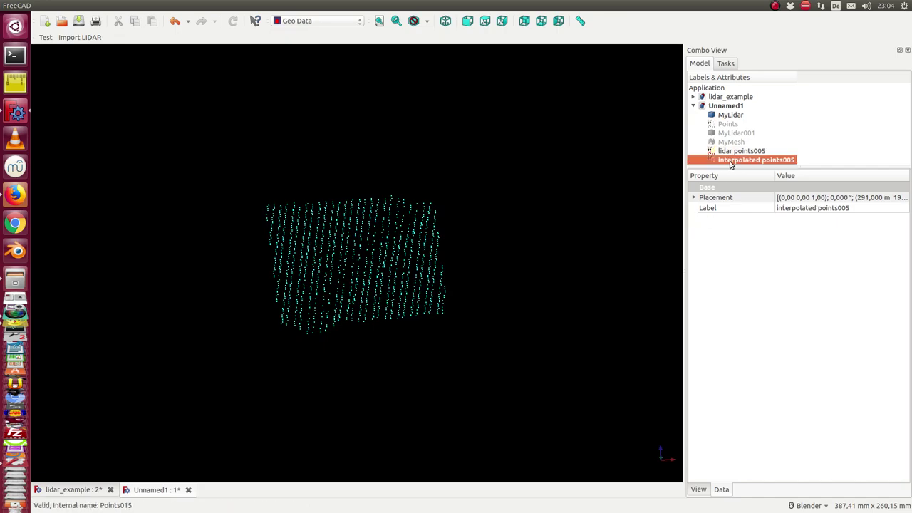
pyautogui.press('space')
pyautogui.click(518, 256)
pyautogui.moveTo(519, 256)
pyautogui.mouseDown(button='middle')
pyautogui.moveTo(511, 263)
pyautogui.moveTo(497, 237)
pyautogui.moveTo(542, 228)
pyautogui.moveTo(668, 163)
pyautogui.moveTo(499, 183)
pyautogui.moveTo(495, 171)
pyautogui.moveTo(496, 192)
pyautogui.mouseUp(button='middle')
pyautogui.click(731, 142)
pyautogui.press('space')
pyautogui.scroll(-2, 495, 172)
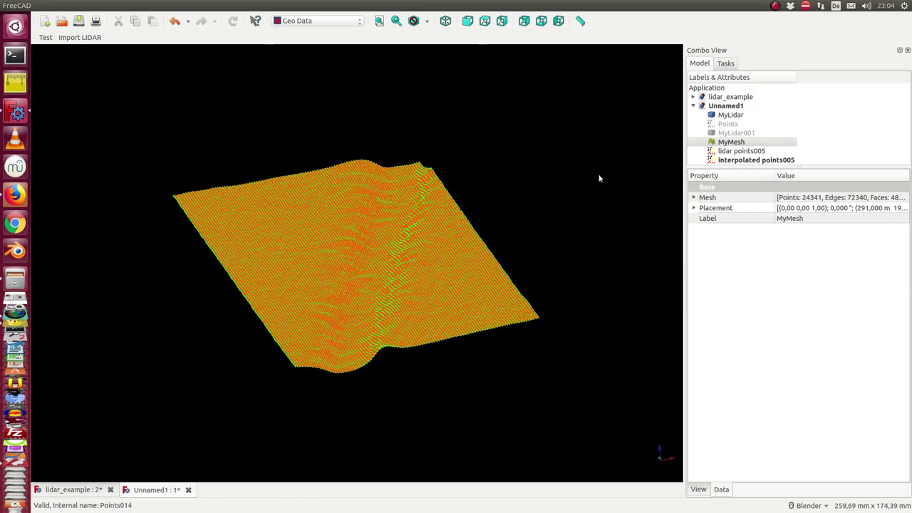
pyautogui.click(732, 142)
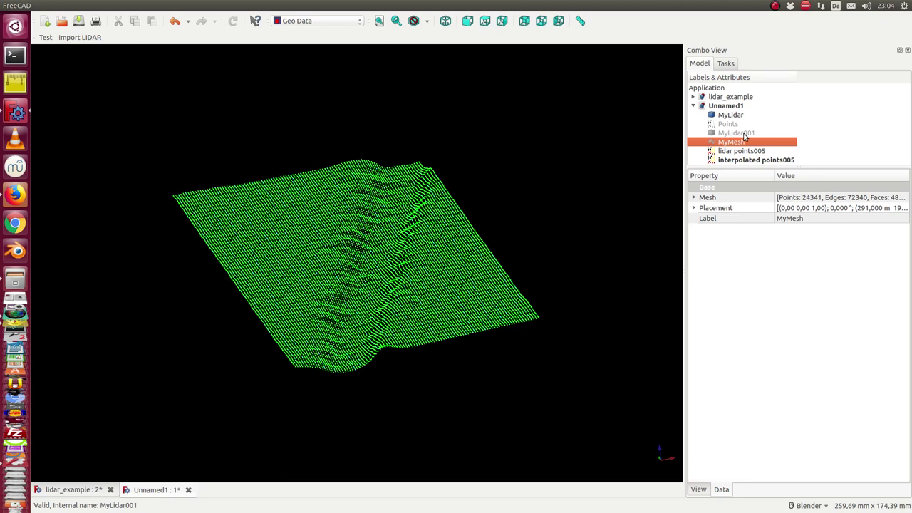
# Step: Set create Nurbs to true in MyLidar's Data properties
pyautogui.click(744, 134)
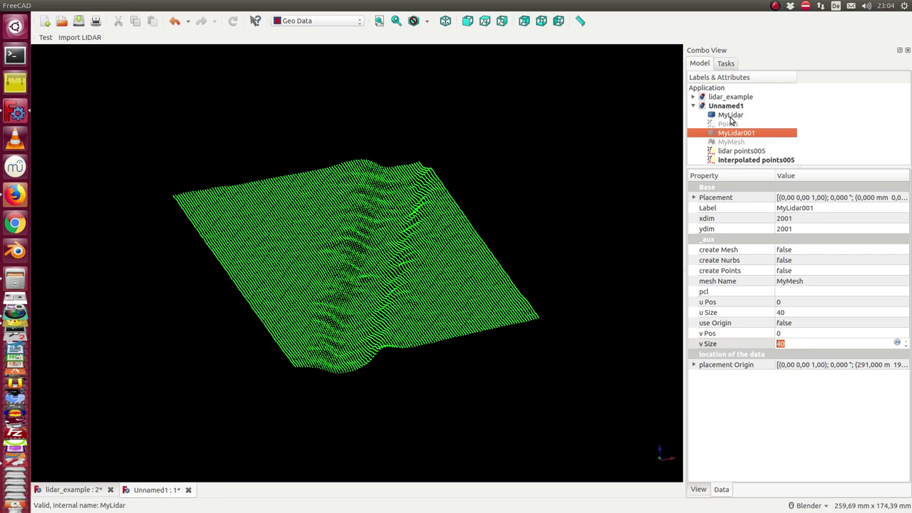
pyautogui.click(731, 118)
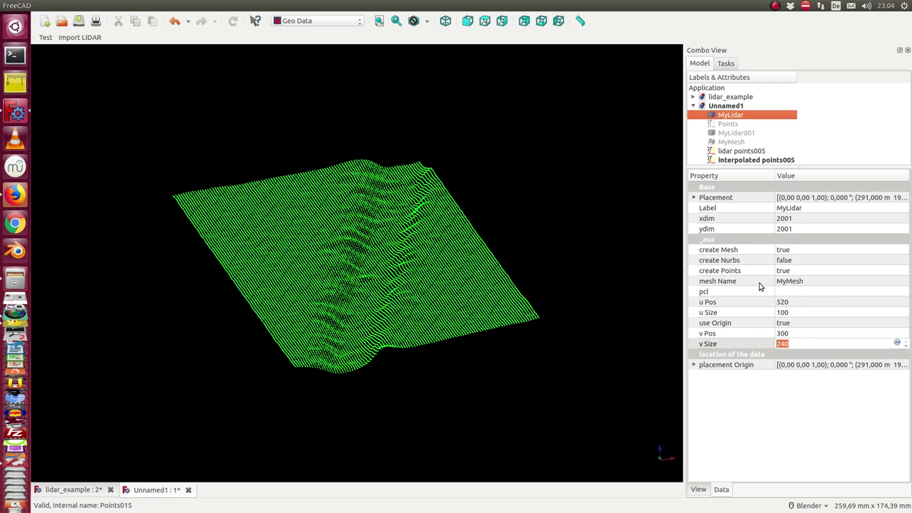
pyautogui.click(803, 262)
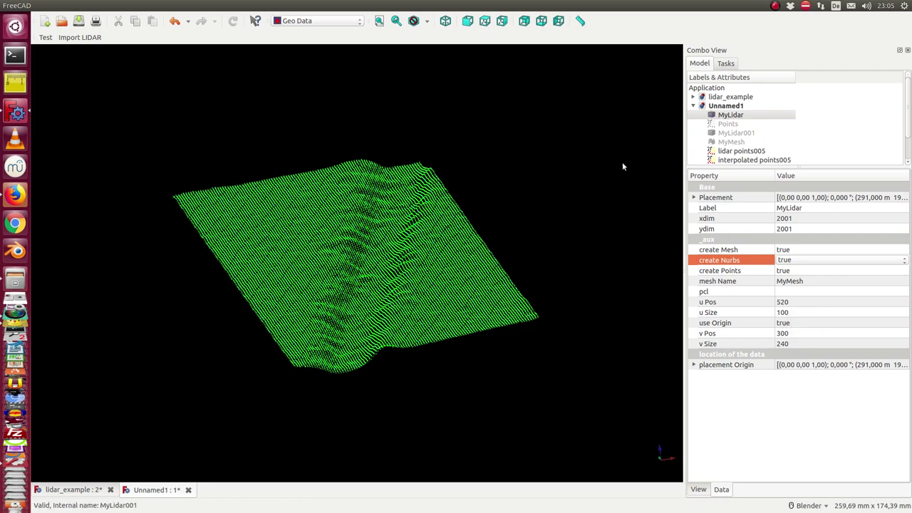
# Step: Orbit and zoom until the green wavy terrain grid fills the viewport obliquely
pyautogui.scroll(-2, 613, 170)
pyautogui.scroll(-3, 606, 184)
pyautogui.scroll(2, 606, 184)
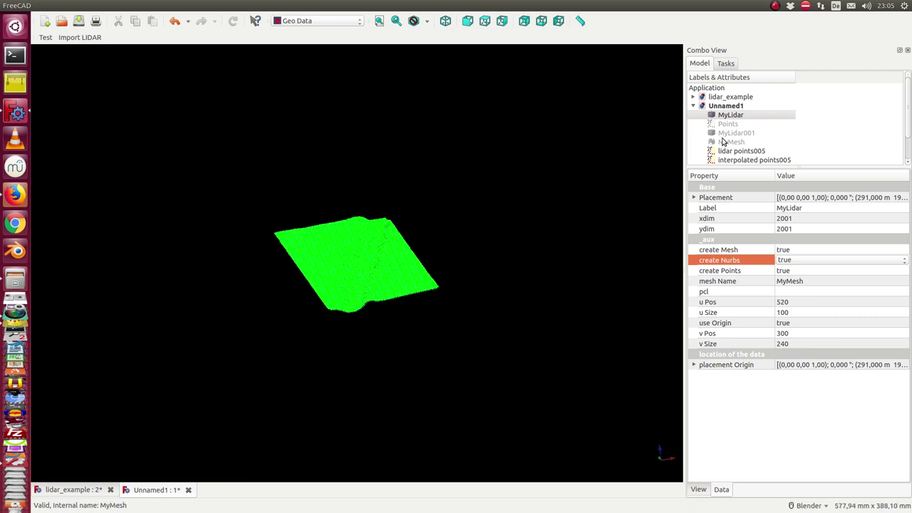
pyautogui.click(728, 152)
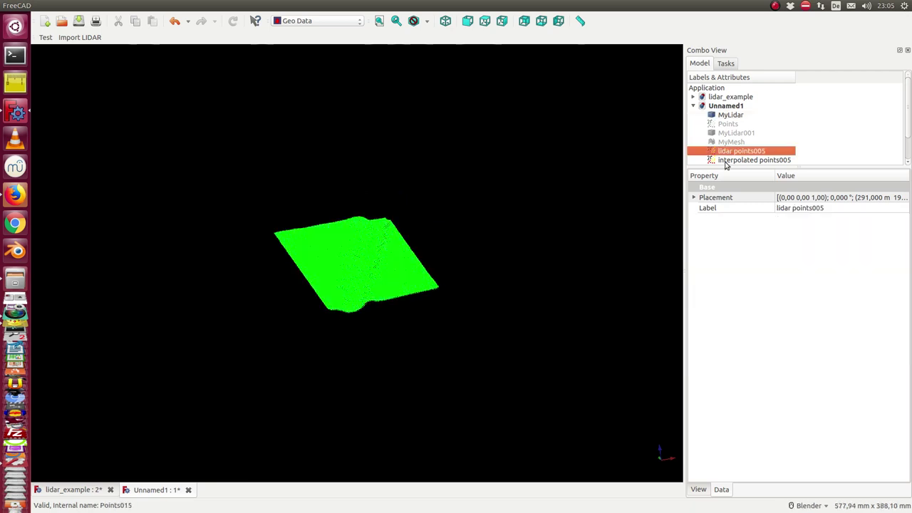
pyautogui.click(727, 161)
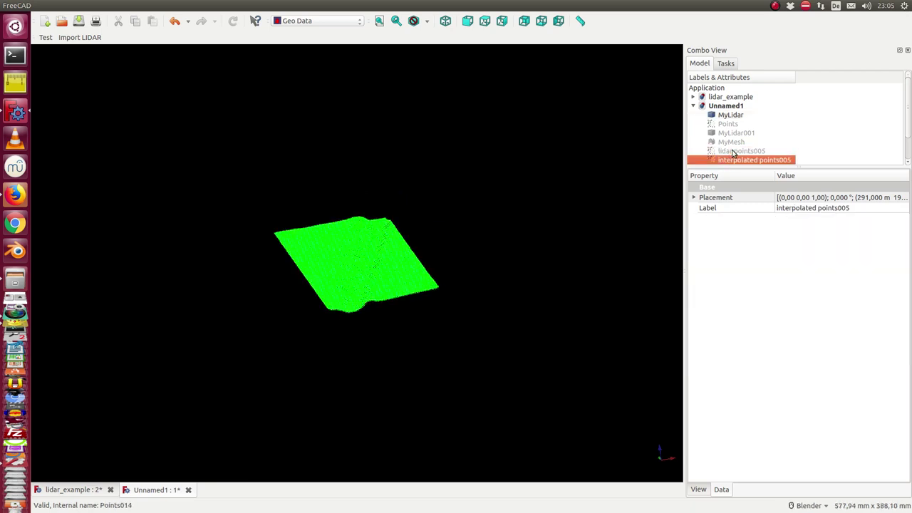
pyautogui.click(499, 213)
pyautogui.moveTo(568, 201)
pyautogui.mouseDown(button='middle')
pyautogui.moveTo(509, 254)
pyautogui.moveTo(497, 250)
pyautogui.moveTo(556, 224)
pyautogui.moveTo(578, 196)
pyautogui.mouseUp(button='middle')
pyautogui.scroll(5, 497, 250)
pyautogui.scroll(-5, 556, 224)
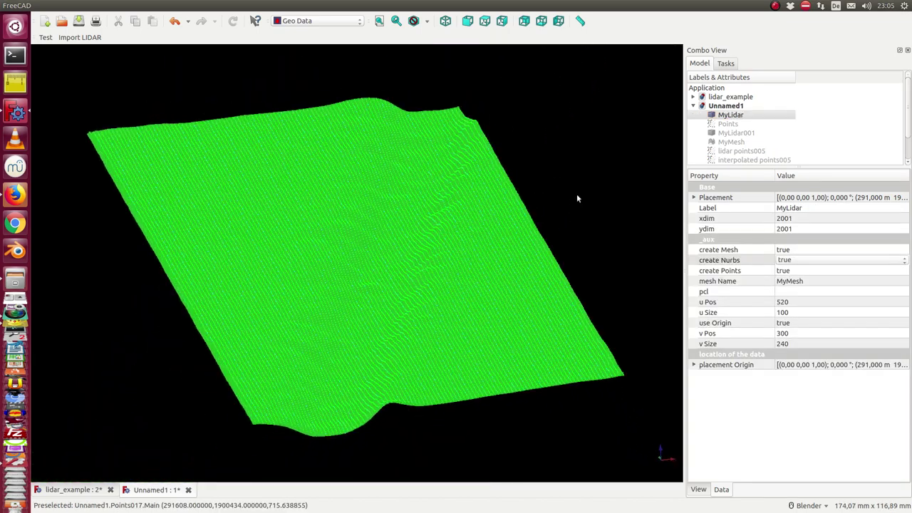
pyautogui.scroll(3, 441, 258)
pyautogui.moveTo(431, 236)
pyautogui.mouseDown(button='middle')
pyautogui.moveTo(441, 258)
pyautogui.moveTo(457, 253)
pyautogui.mouseUp(button='middle')
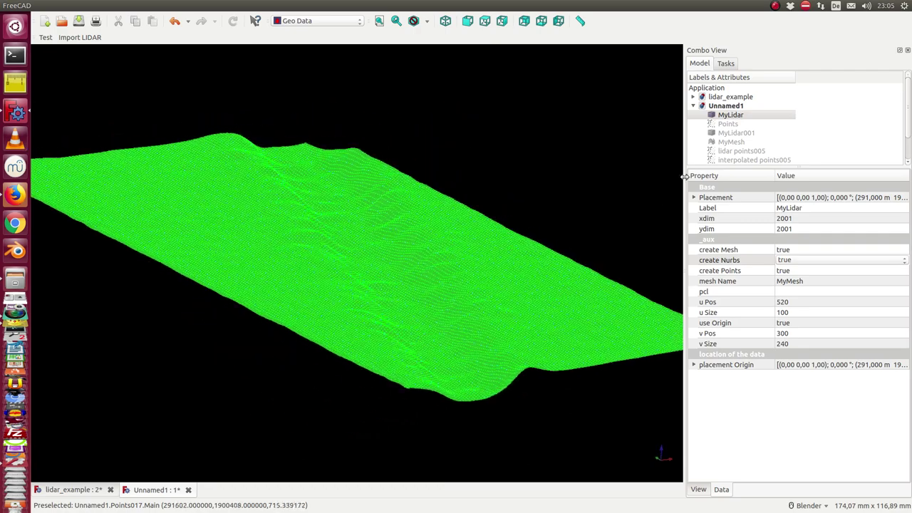
pyautogui.click(730, 115)
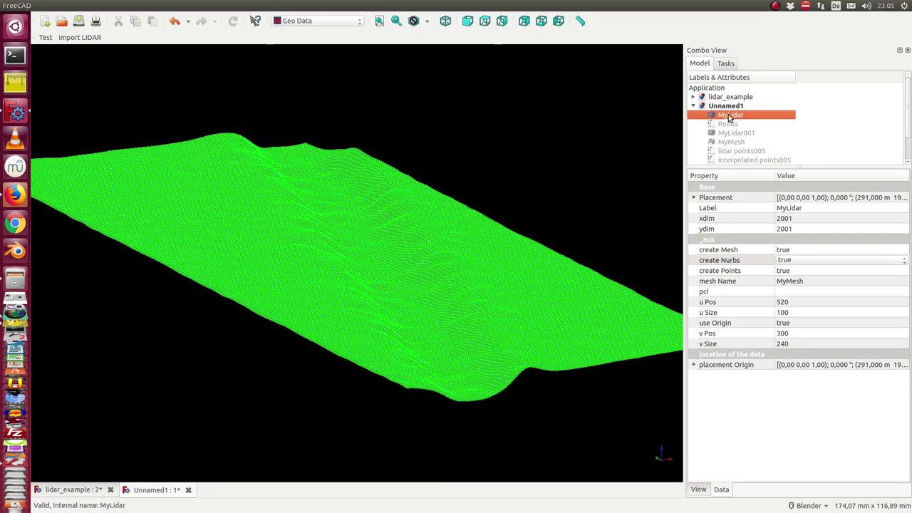
# Step: Set a purple emissive colour in MyLidar's Appearance material settings
pyautogui.rightClick(731, 117)
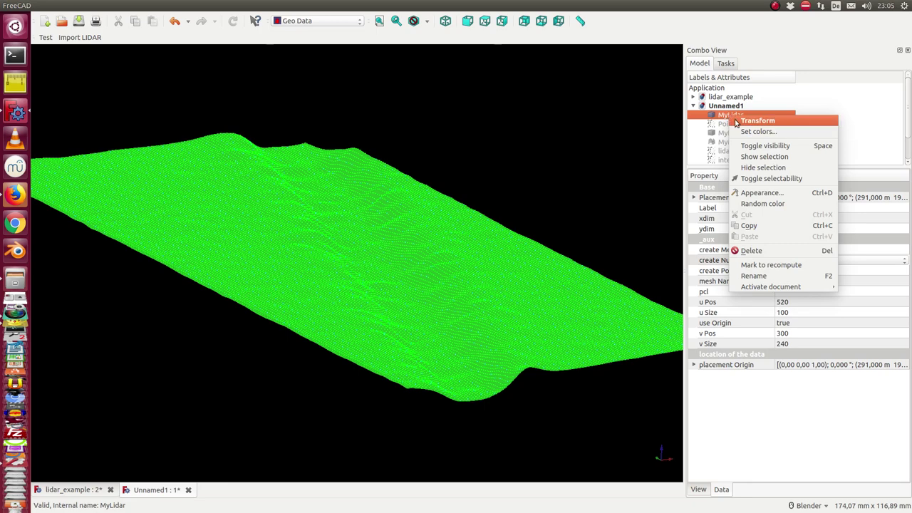
pyautogui.click(760, 193)
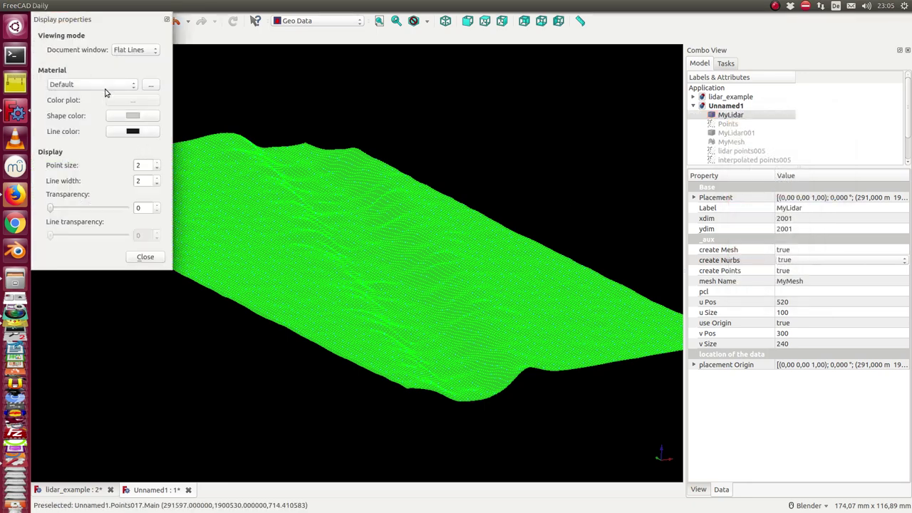
pyautogui.click(149, 85)
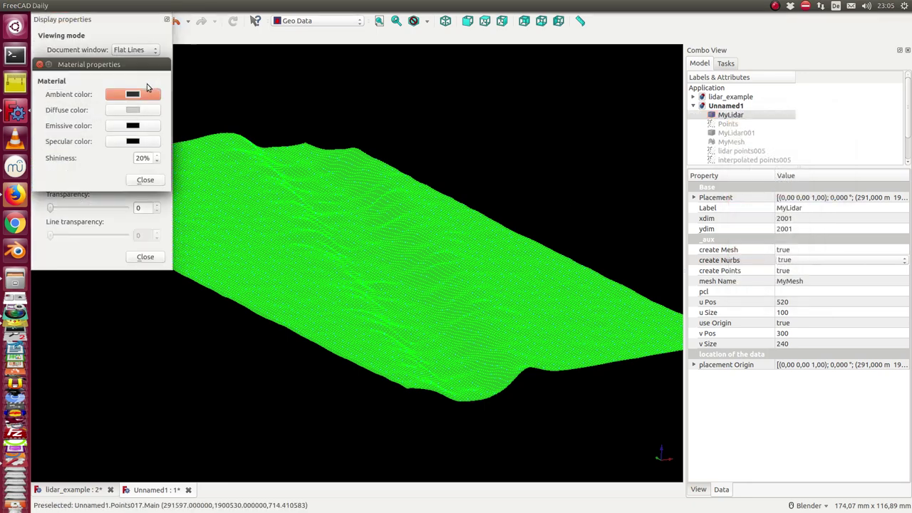
pyautogui.click(139, 126)
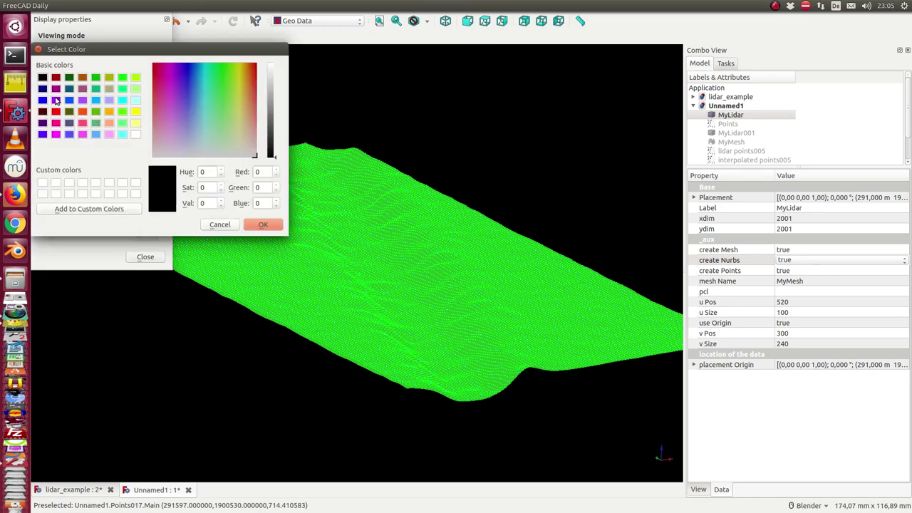
pyautogui.click(56, 101)
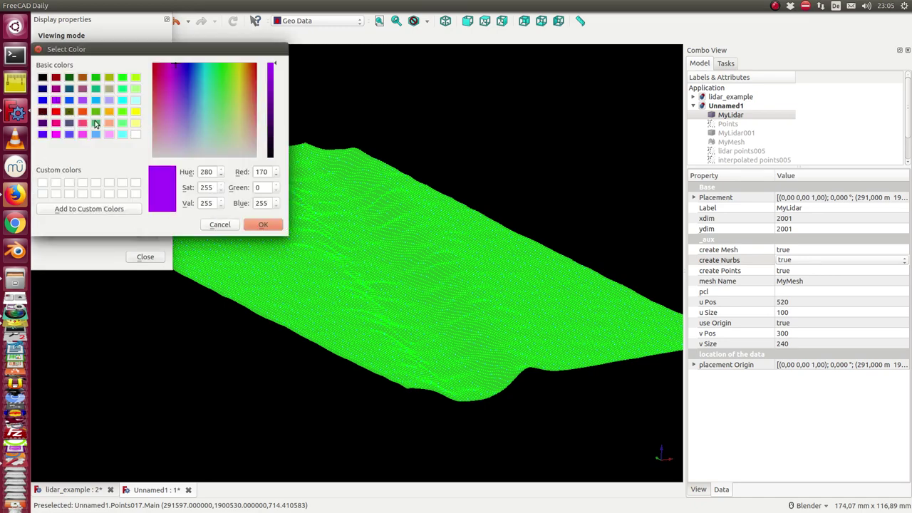
pyautogui.click(263, 224)
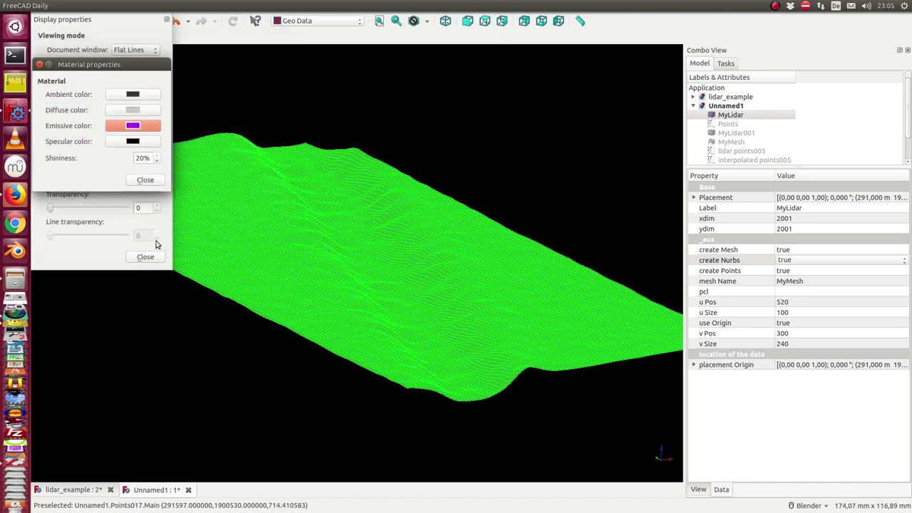
pyautogui.click(146, 181)
pyautogui.click(145, 256)
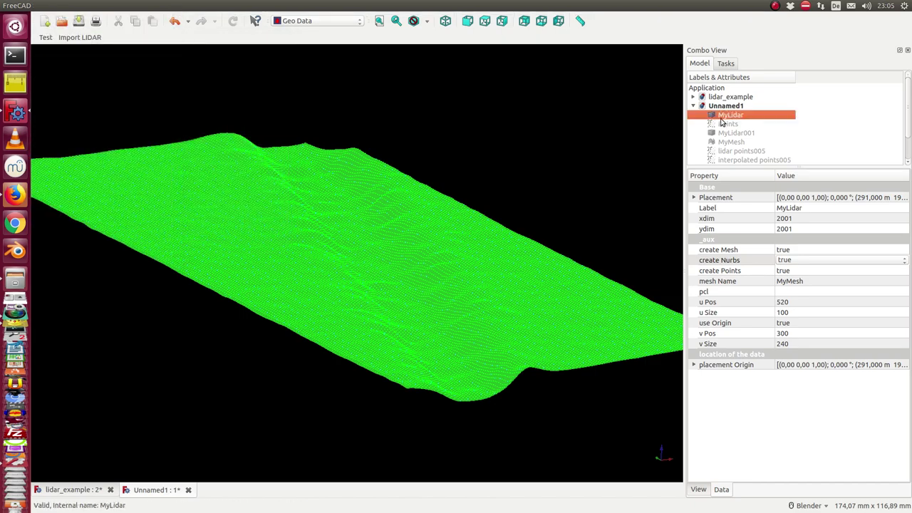
# Step: Orbit the terrain and inspect MyLidar's Shape Color in its View properties
pyautogui.click(627, 139)
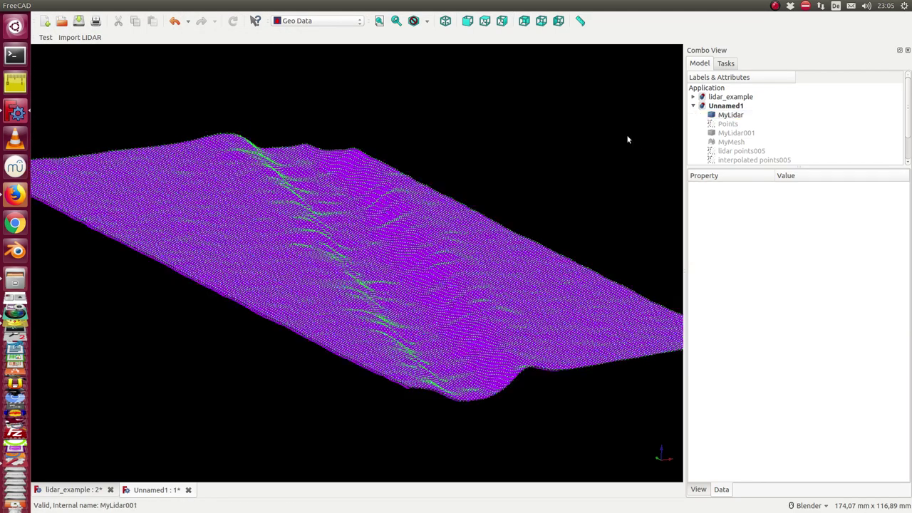
pyautogui.moveTo(531, 144)
pyautogui.mouseDown(button='middle')
pyautogui.moveTo(482, 153)
pyautogui.moveTo(489, 135)
pyautogui.moveTo(399, 159)
pyautogui.moveTo(418, 182)
pyautogui.moveTo(344, 187)
pyautogui.moveTo(303, 182)
pyautogui.moveTo(290, 120)
pyautogui.moveTo(544, 149)
pyautogui.moveTo(548, 174)
pyautogui.mouseUp(button='middle')
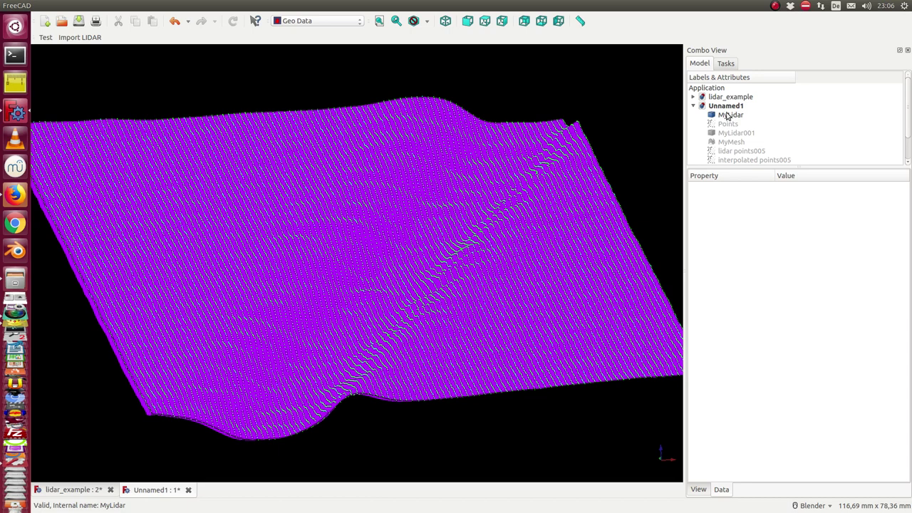
pyautogui.click(729, 115)
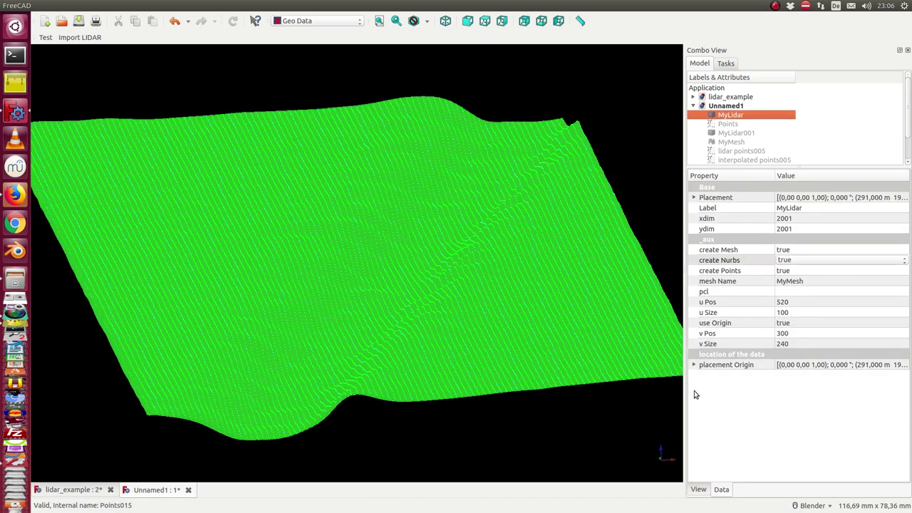
pyautogui.click(697, 489)
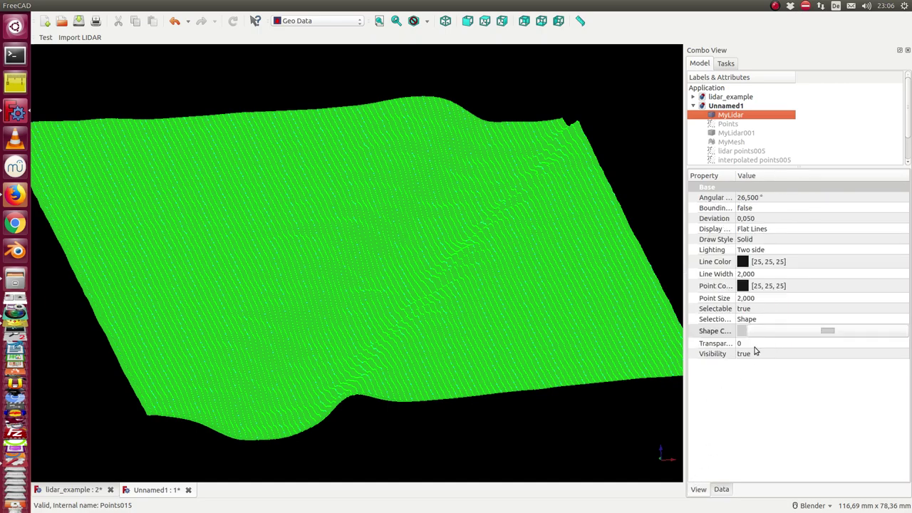
pyautogui.click(795, 332)
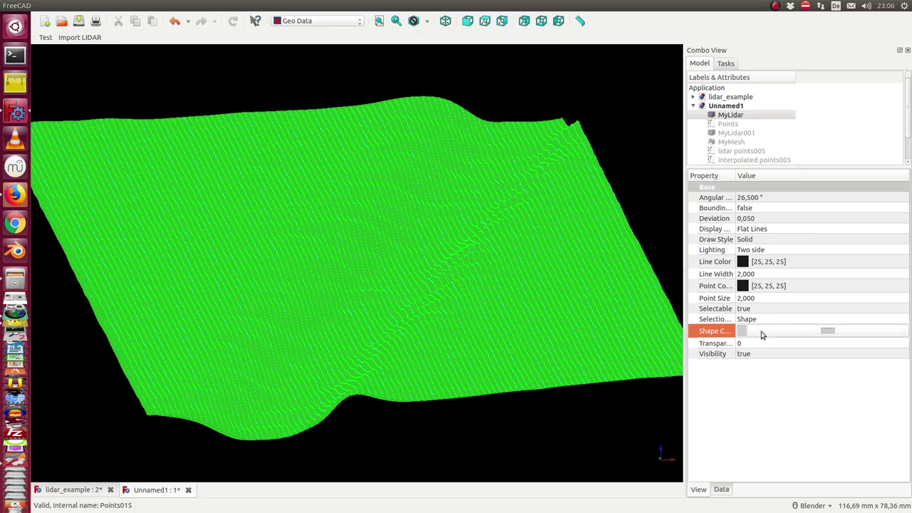
# Step: Switch to the Nurbs workbench and orbit the shaded pink terrain surface
pyautogui.click(300, 22)
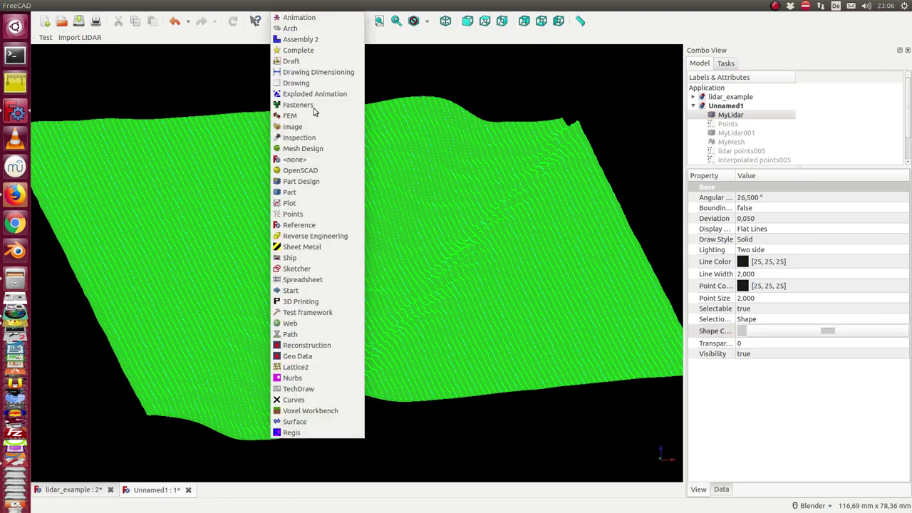
pyautogui.click(327, 375)
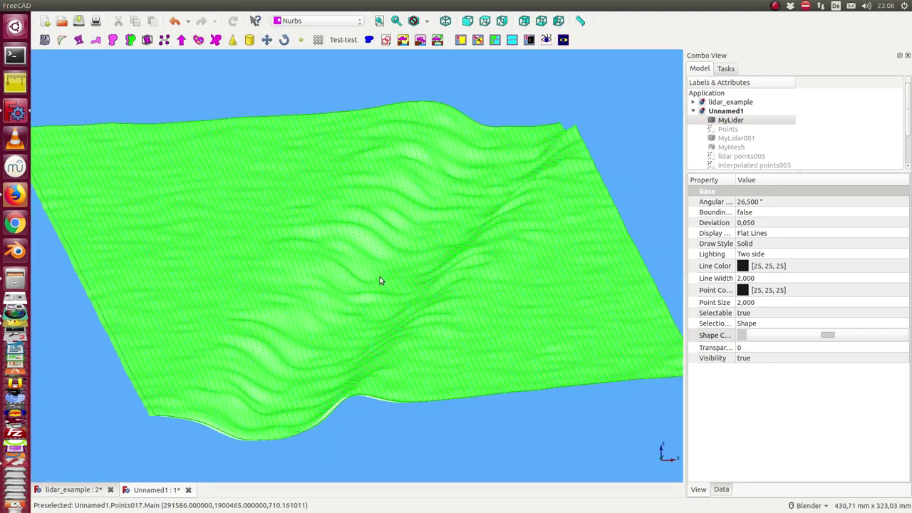
pyautogui.moveTo(380, 276)
pyautogui.mouseDown(button='middle')
pyautogui.moveTo(425, 241)
pyautogui.moveTo(572, 181)
pyautogui.moveTo(263, 445)
pyautogui.mouseUp(button='middle')
pyautogui.click(572, 182)
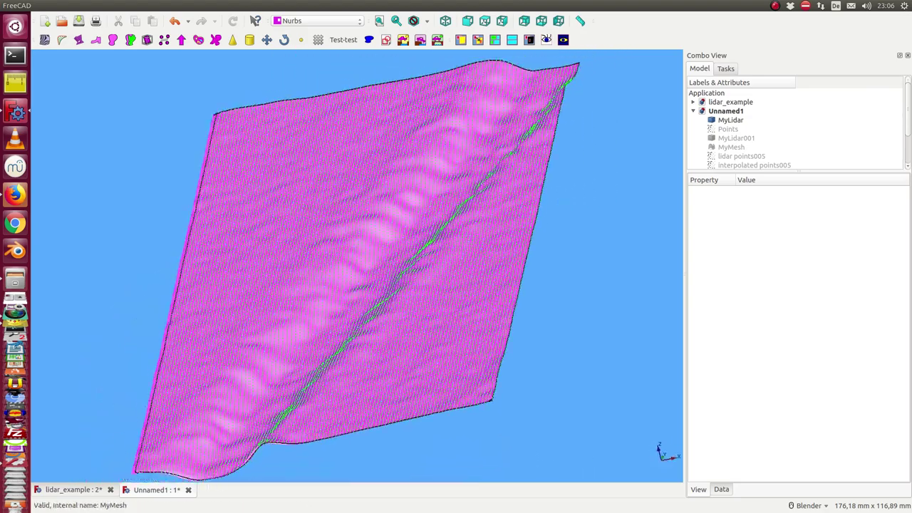